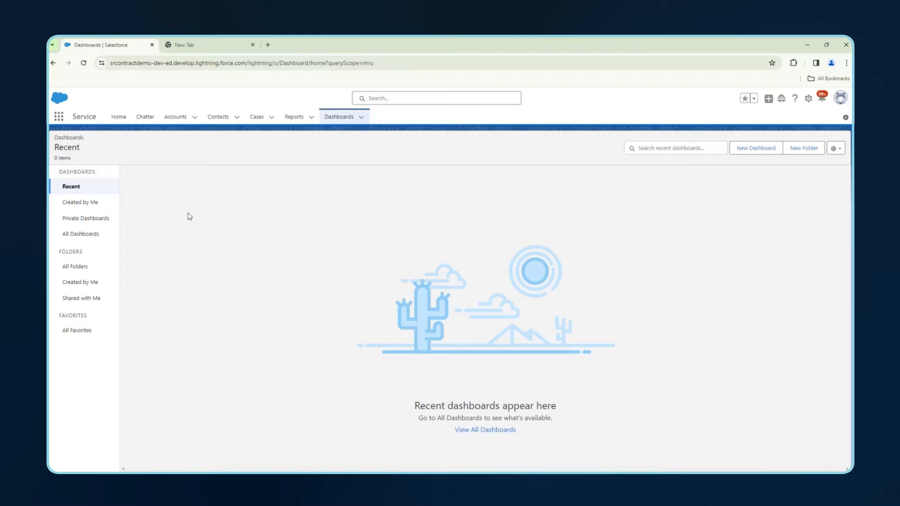
Open the XYZ Company account and start a new contract from its related Contracts list.
left_click(170, 117)
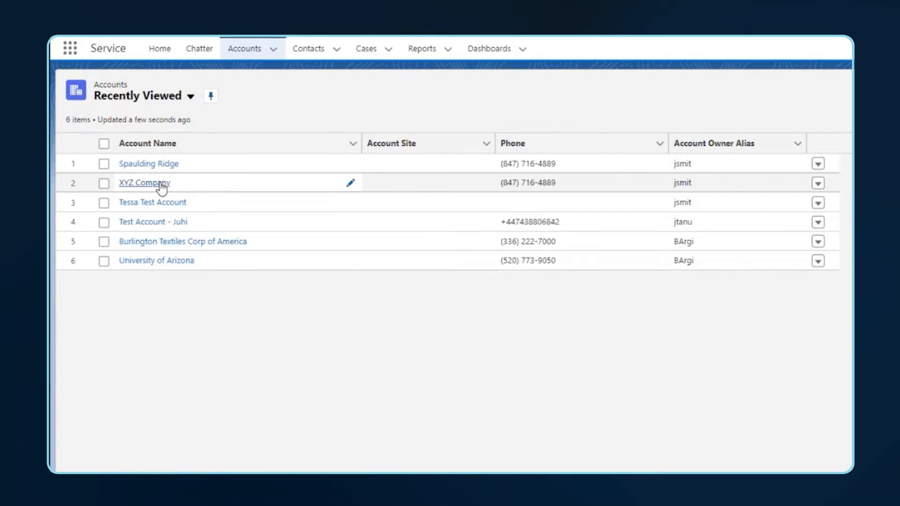
left_click(162, 186)
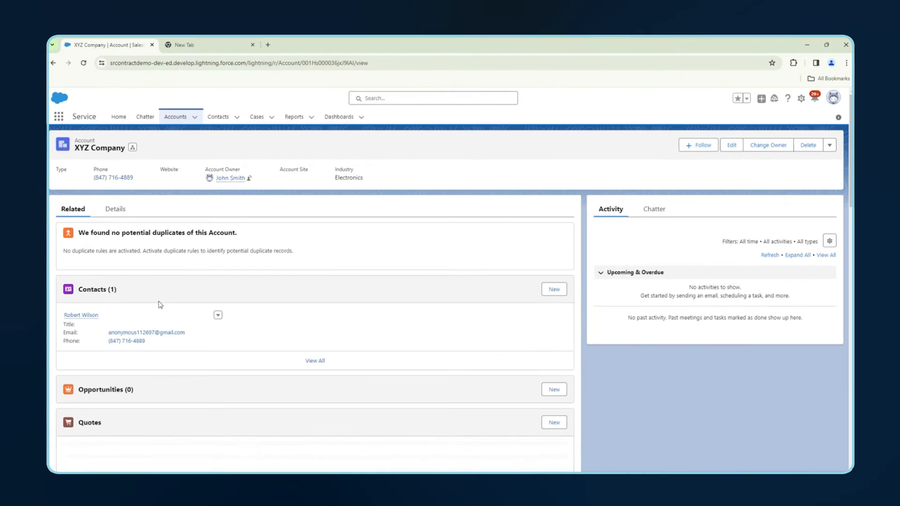
scroll(273, 291, "down", 5)
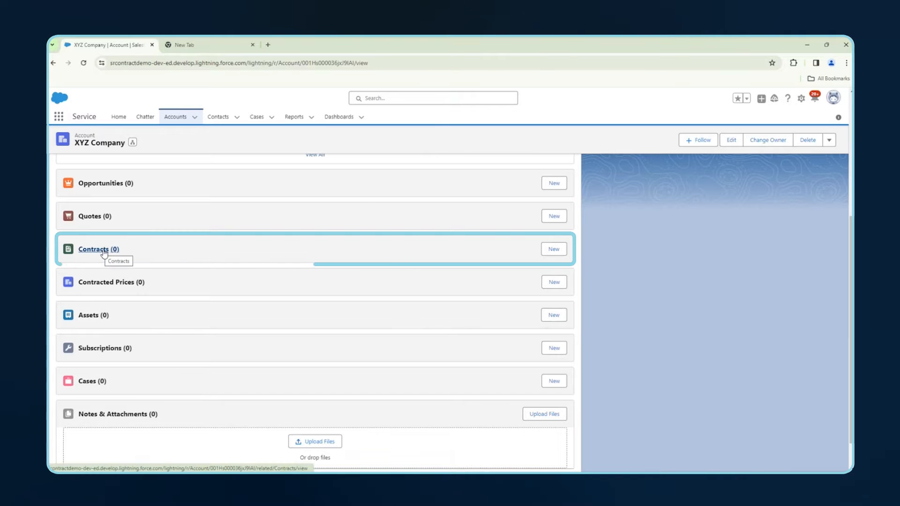
left_click(550, 250)
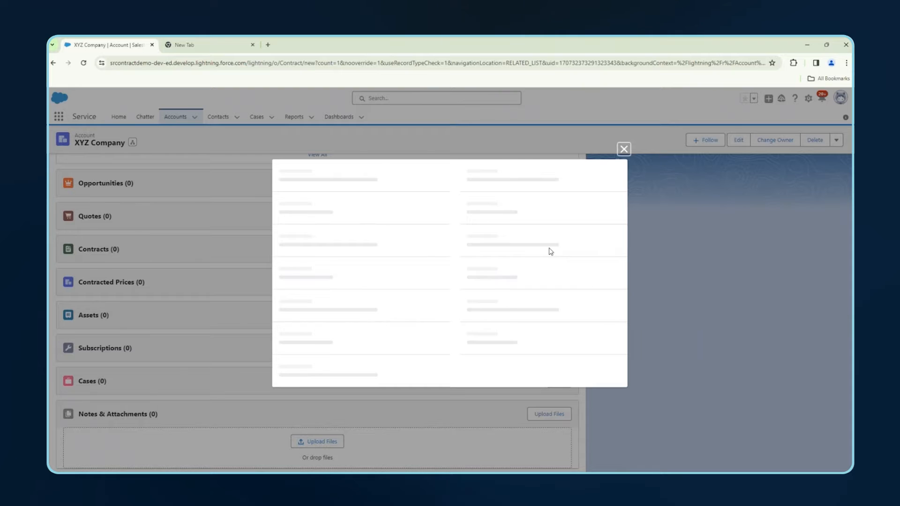
Look over the fields of the new contract form, from the contract information to the address section.
scroll(548, 251, "down", 3)
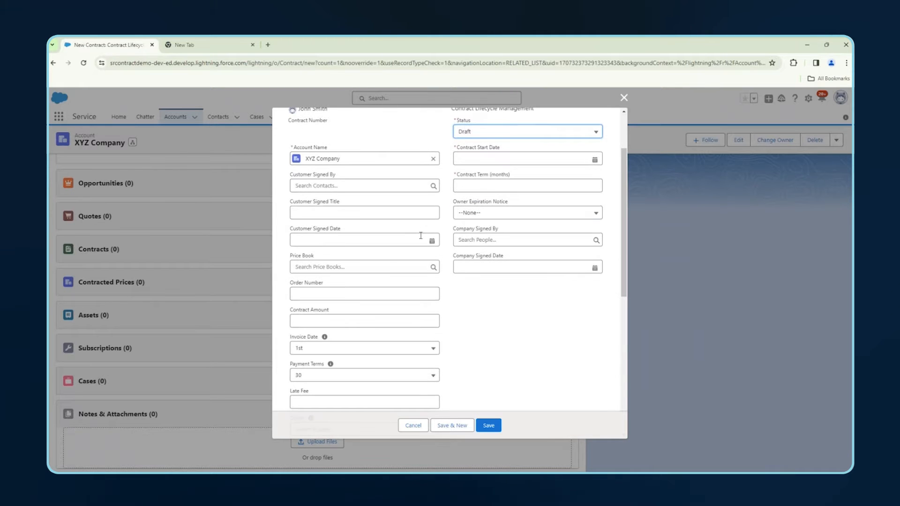
scroll(420, 235, "up", 1)
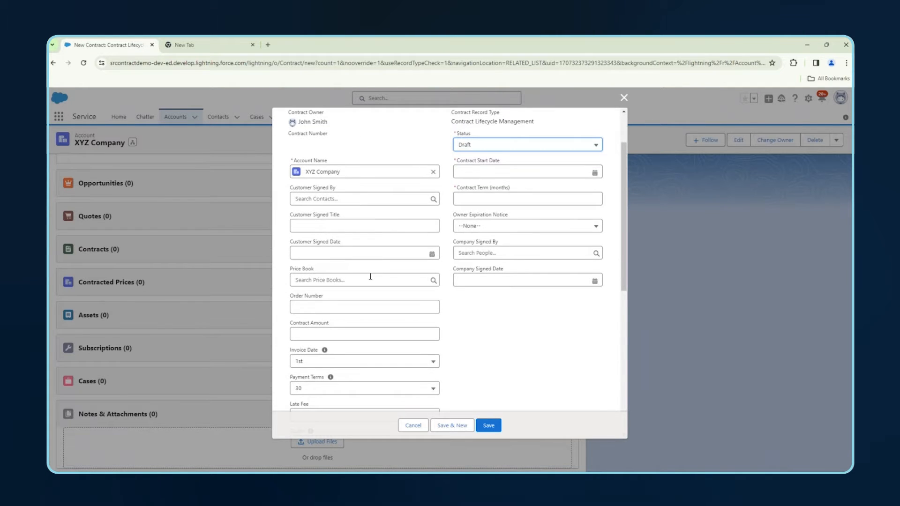
scroll(370, 276, "up", 1)
scroll(370, 276, "down", 1)
scroll(370, 277, "down", 1)
scroll(318, 313, "down", 1)
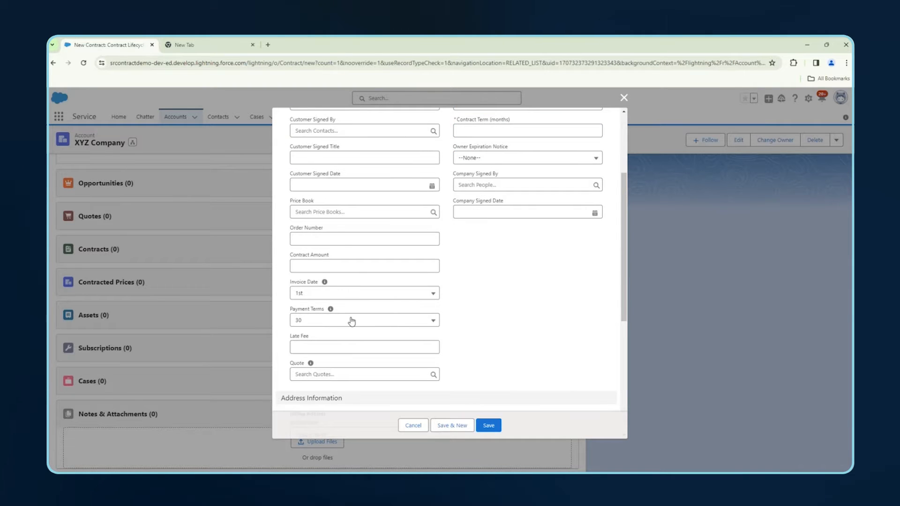
scroll(352, 321, "up", 3)
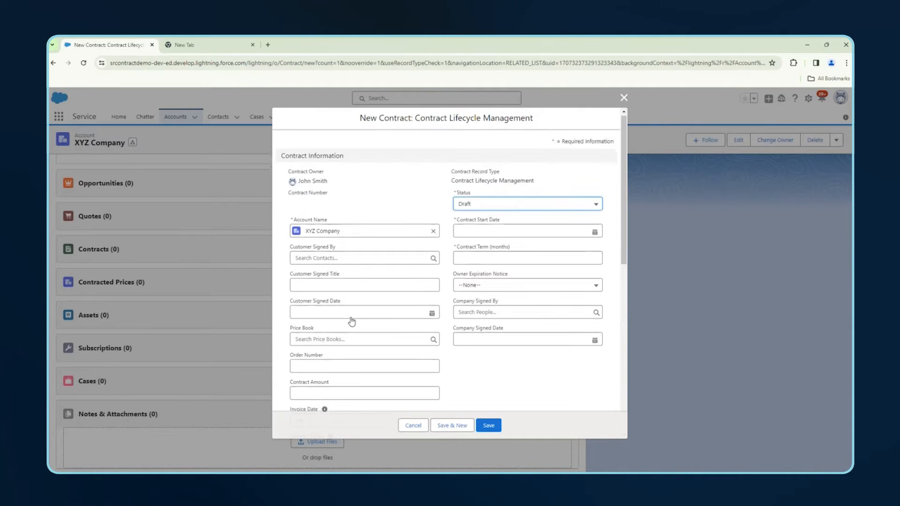
Set the contract start date to 2/7/2024 and the term to 12 months, and save the contract.
left_click(466, 234)
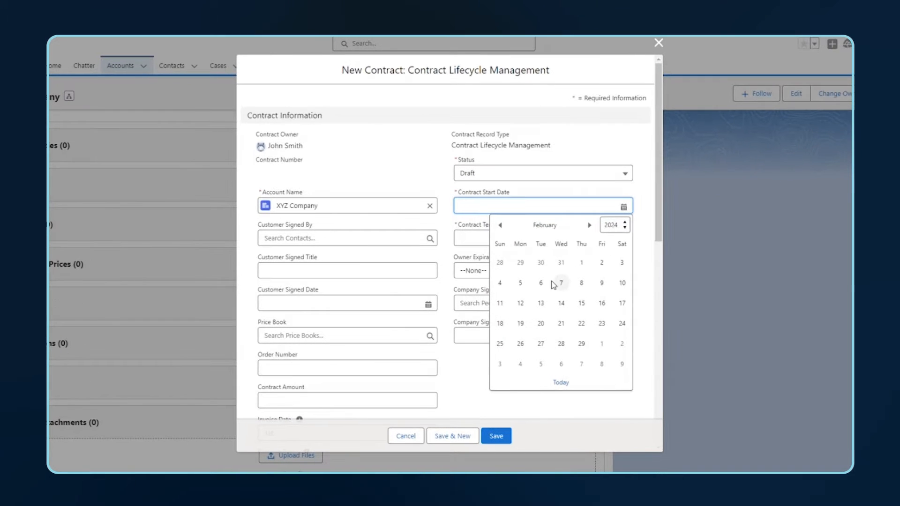
left_click(560, 283)
left_click(473, 239)
type("12")
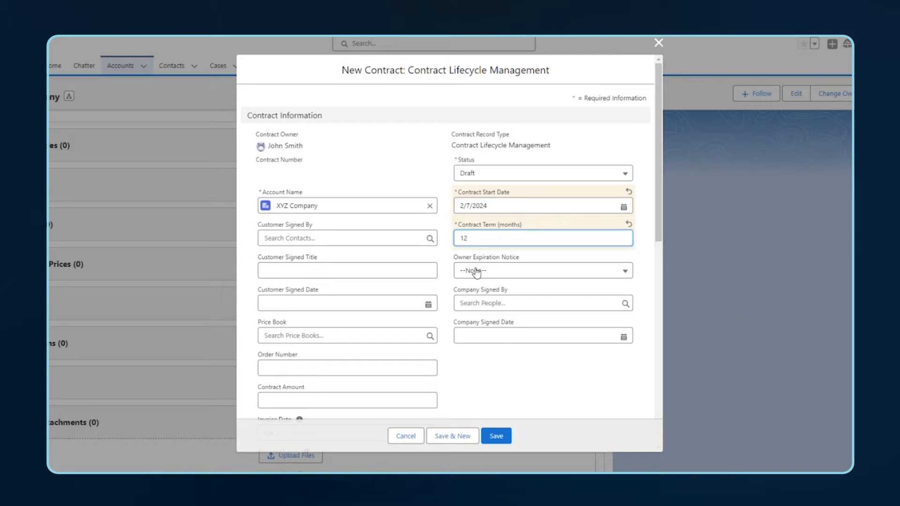
left_click(457, 391)
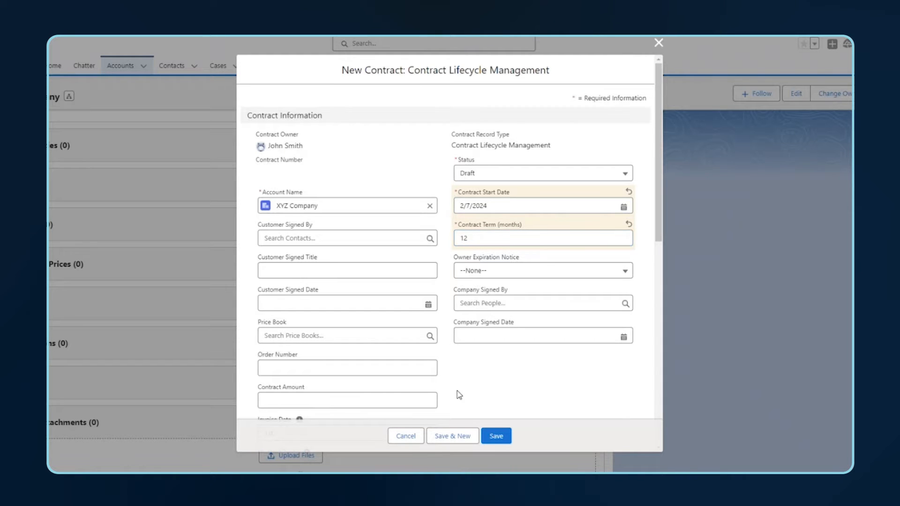
scroll(518, 379, "down", 1)
left_click(496, 435)
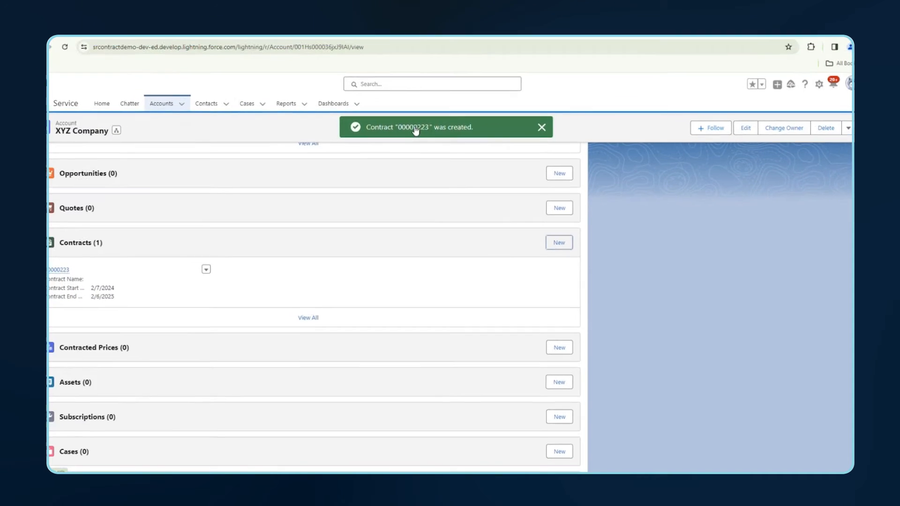
Open the newly created contract and review its detail fields.
left_click(416, 130)
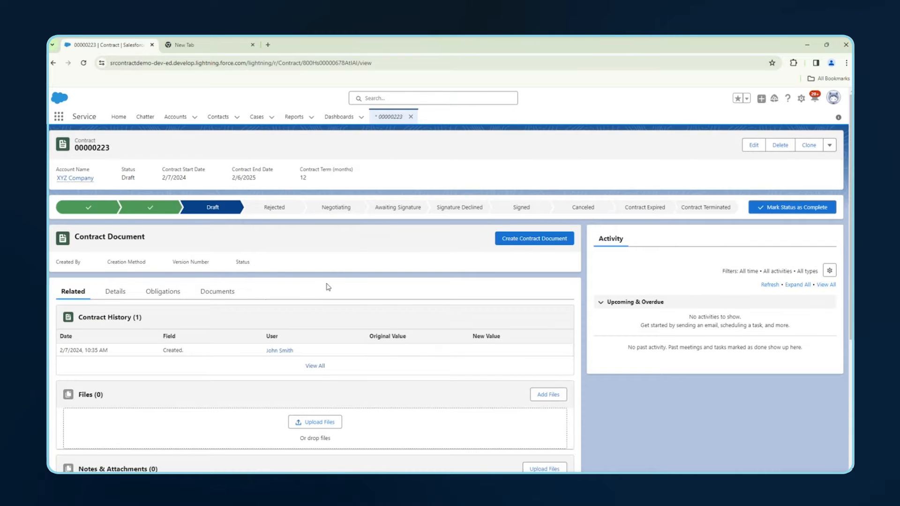
scroll(327, 286, "down", 1)
left_click(115, 266)
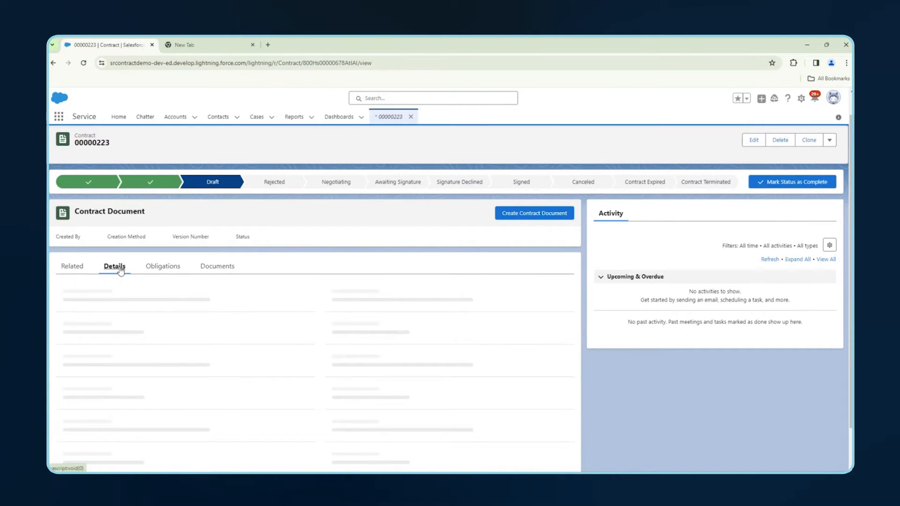
scroll(187, 316, "down", 3)
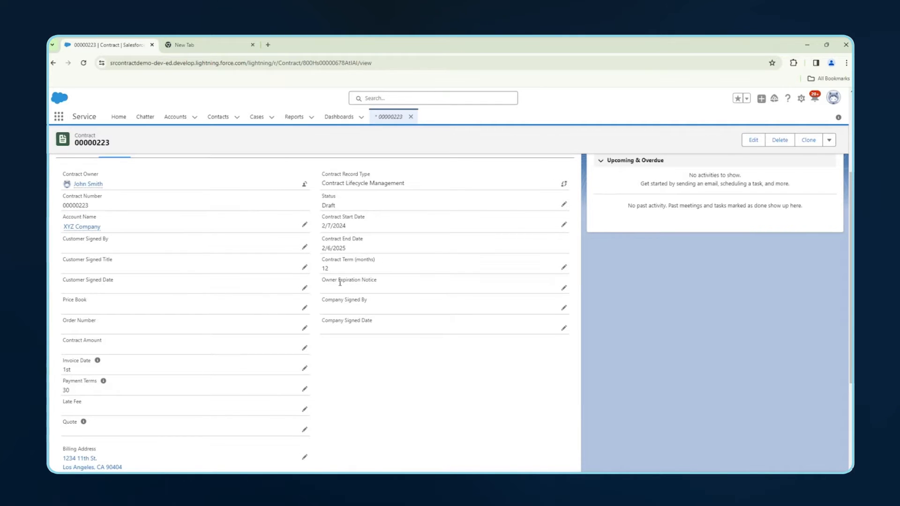
scroll(339, 283, "up", 3)
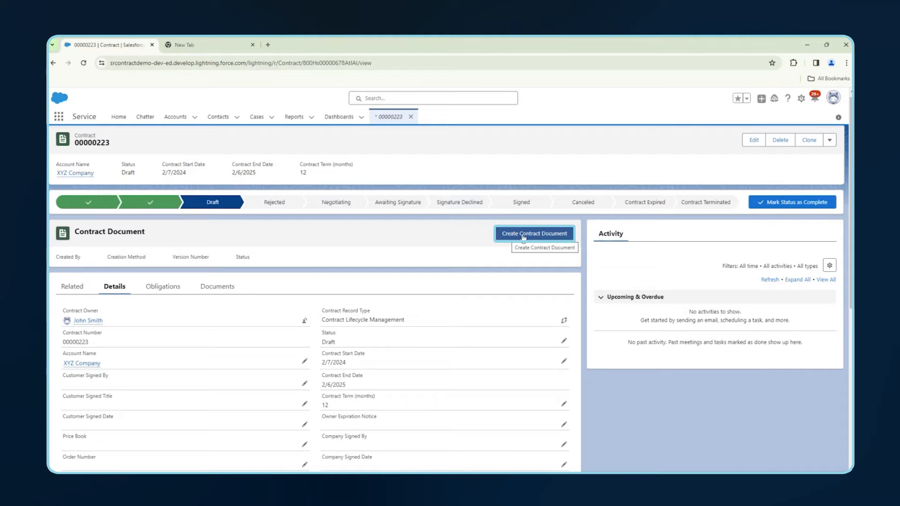
Create a contract document for the contract by generating it from the DemoNDA template.
left_click(516, 234)
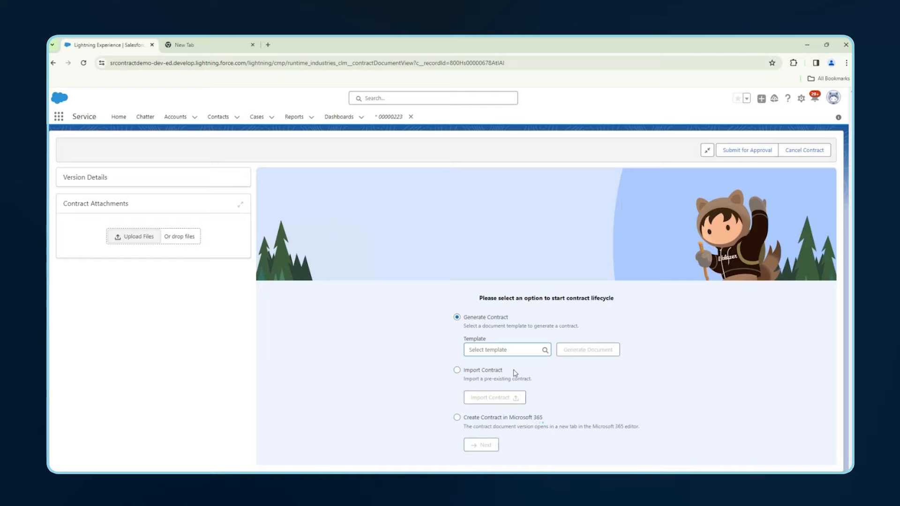
left_click(484, 349)
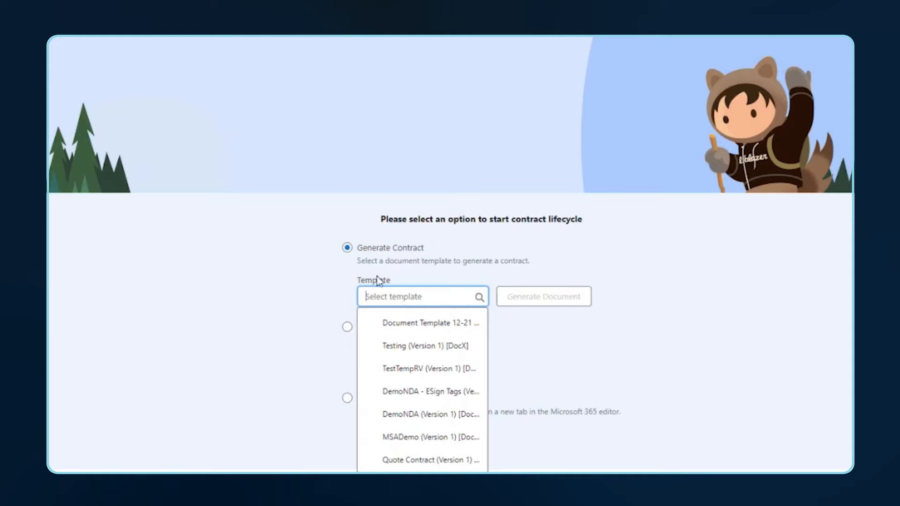
left_click(370, 258)
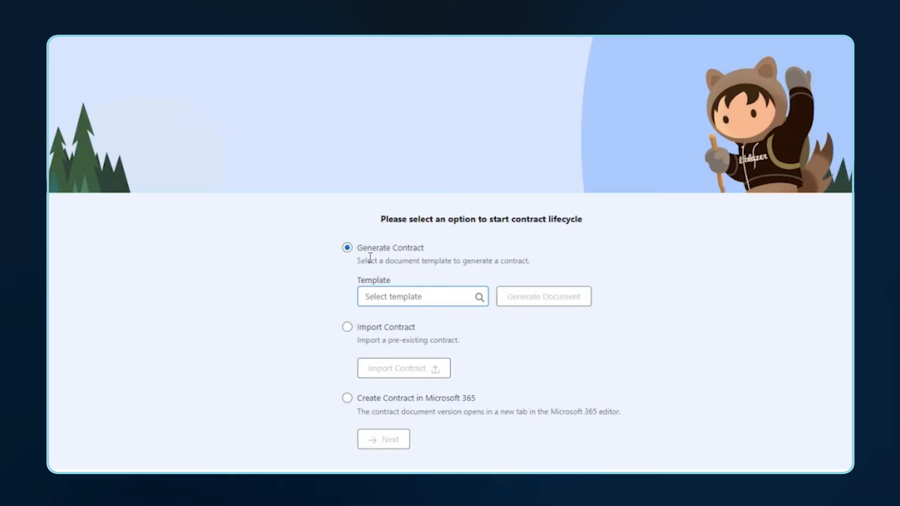
left_click(382, 297)
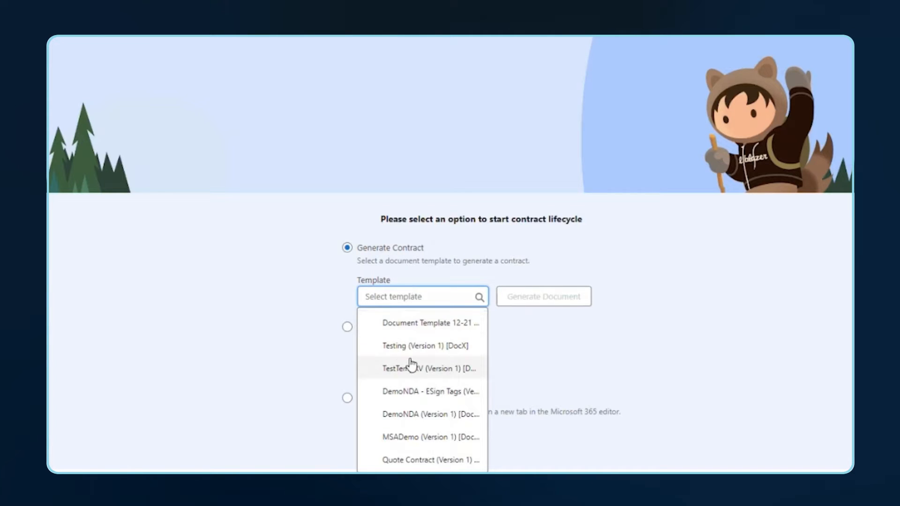
left_click(413, 415)
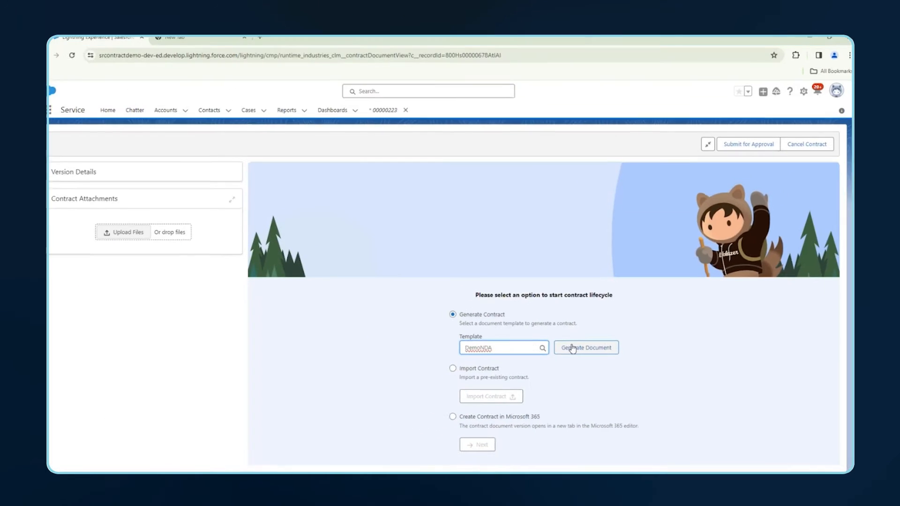
left_click(519, 300)
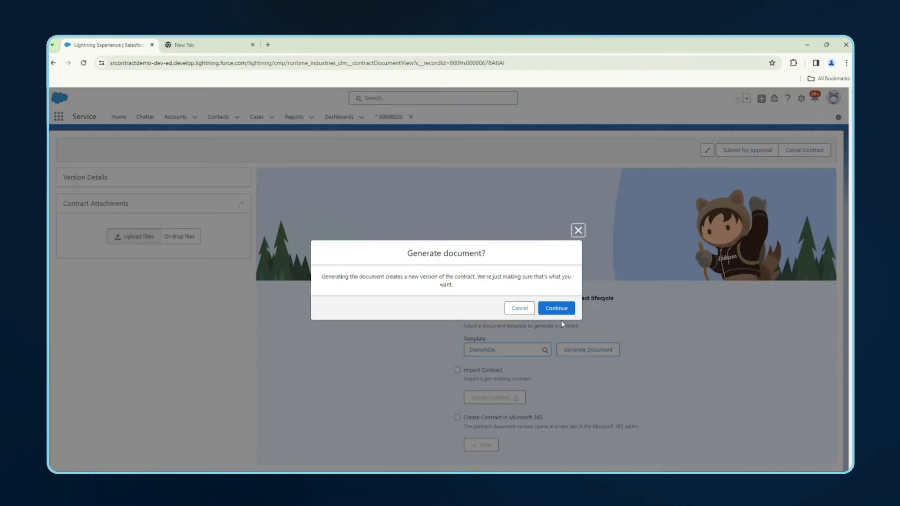
left_click(553, 309)
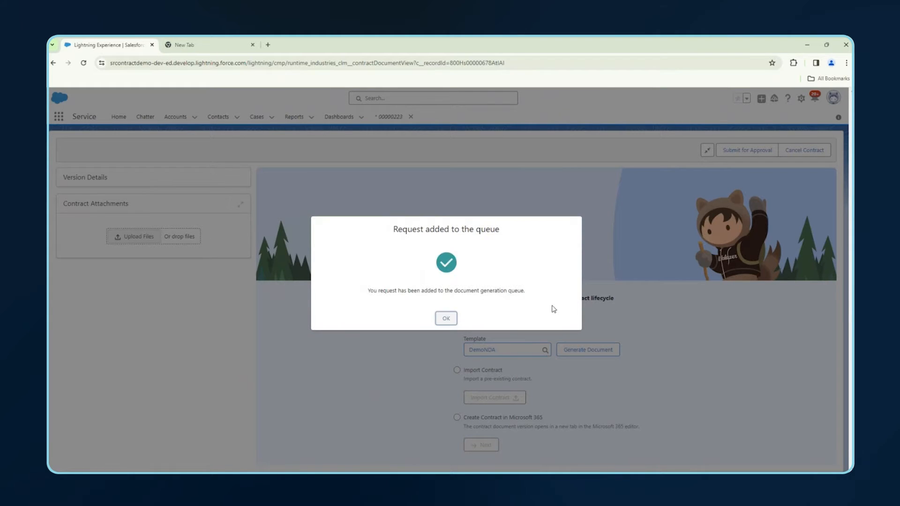
left_click(445, 318)
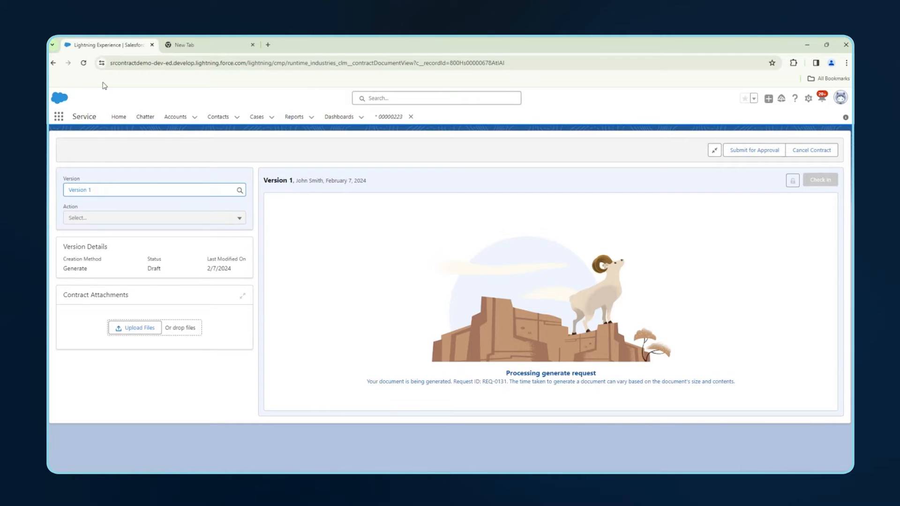
Reload the page to load the generated NDA and check in document Version 1.
left_click(83, 64)
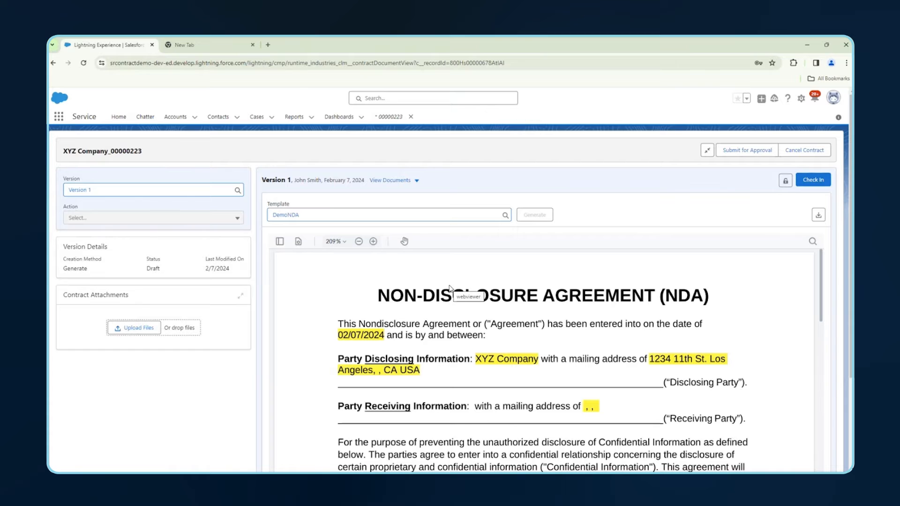
left_click(813, 181)
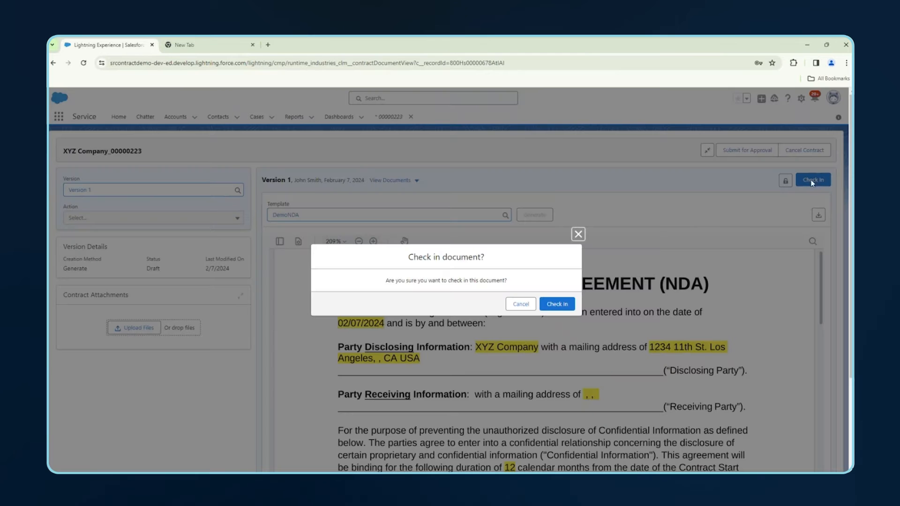
left_click(557, 304)
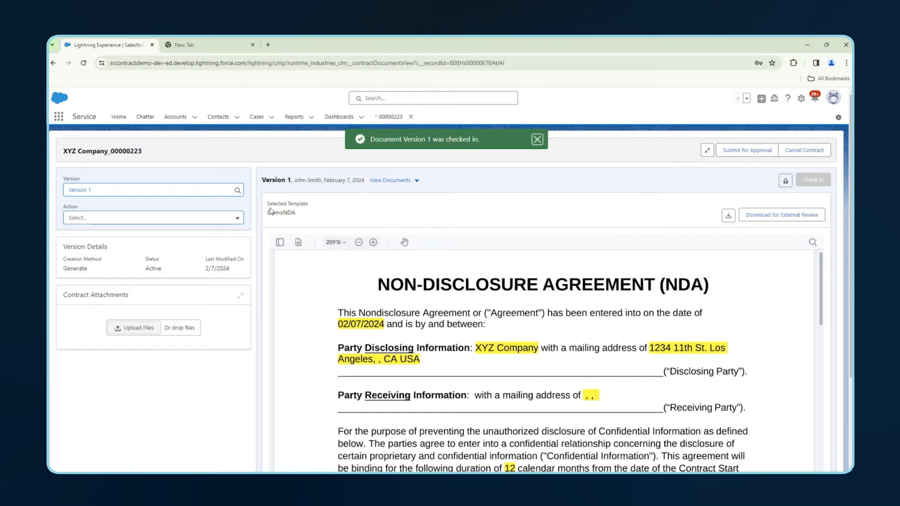
left_click(145, 219)
left_click(126, 236)
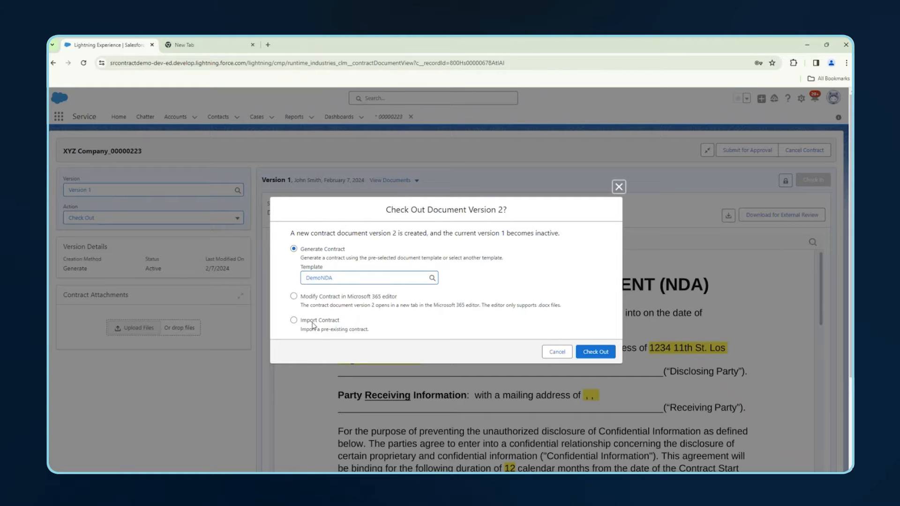
left_click(294, 296)
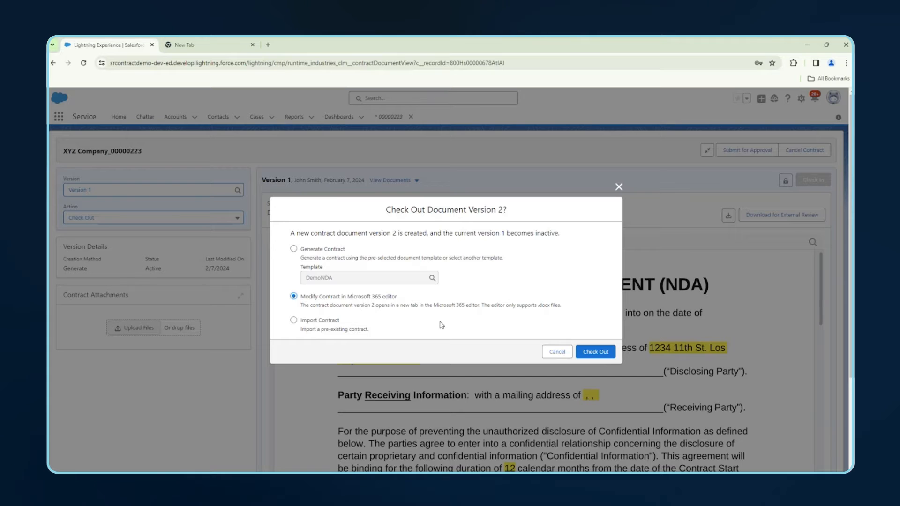
left_click(555, 352)
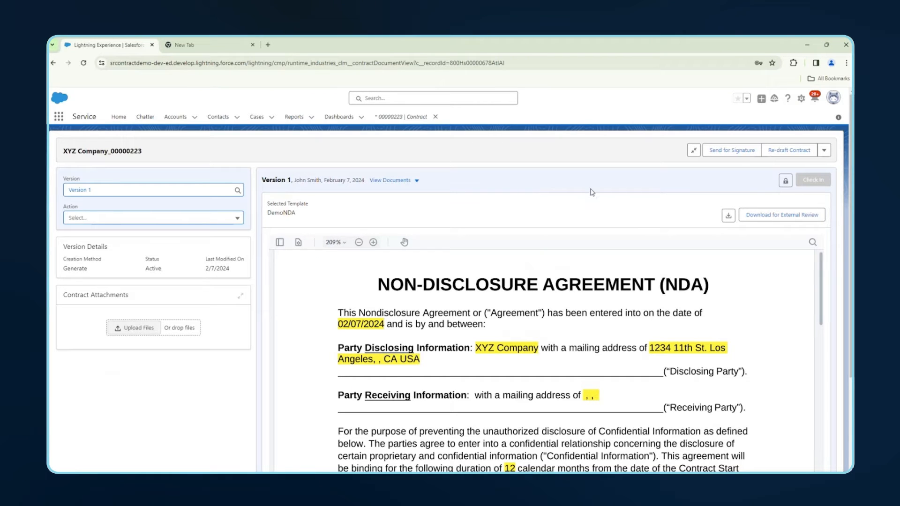
Start sending the contract document for signature and add a recipient, choosing the suggested contact as the recipient name.
left_click(714, 152)
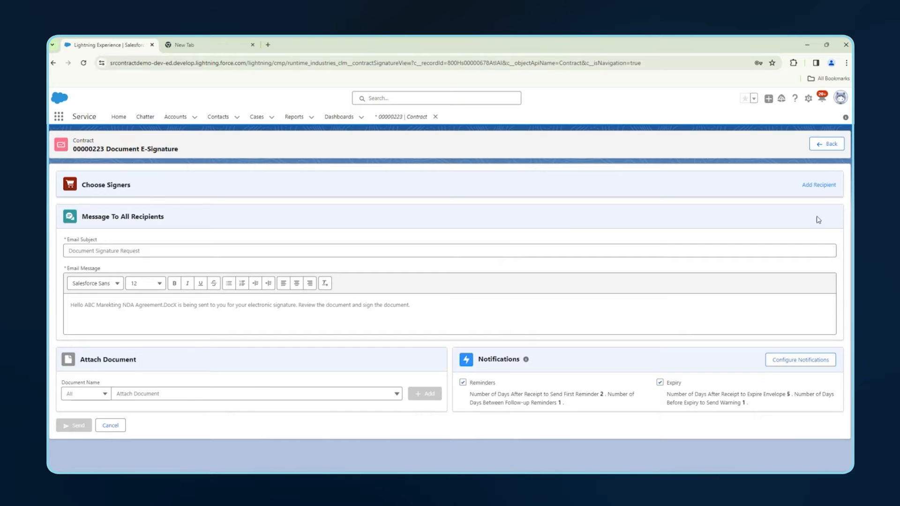
left_click(819, 186)
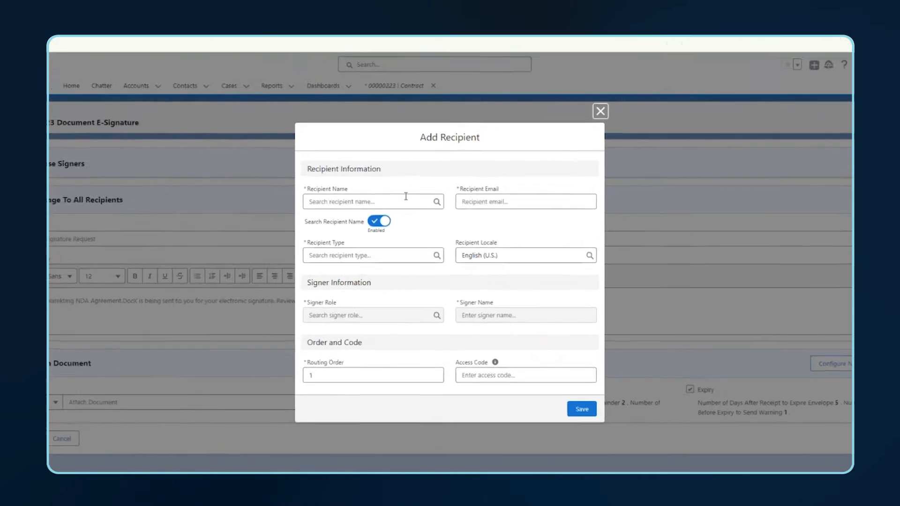
left_click(392, 218)
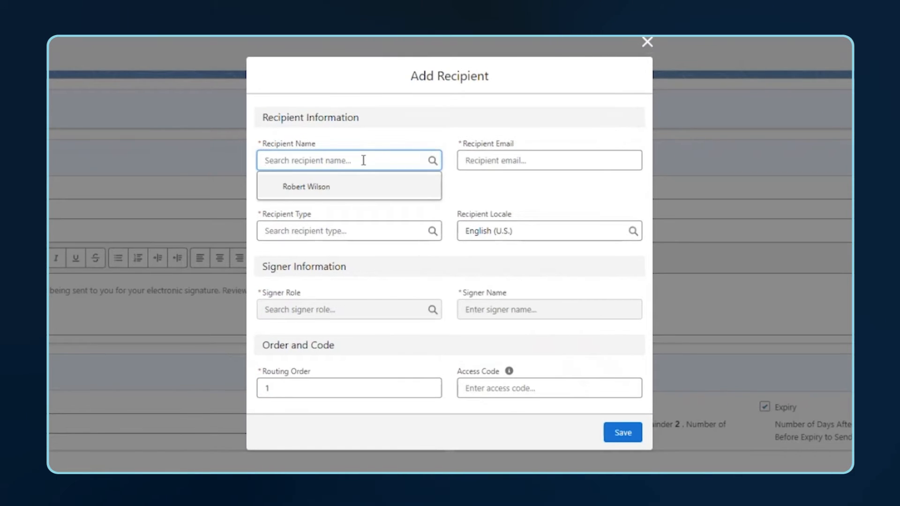
left_click(325, 189)
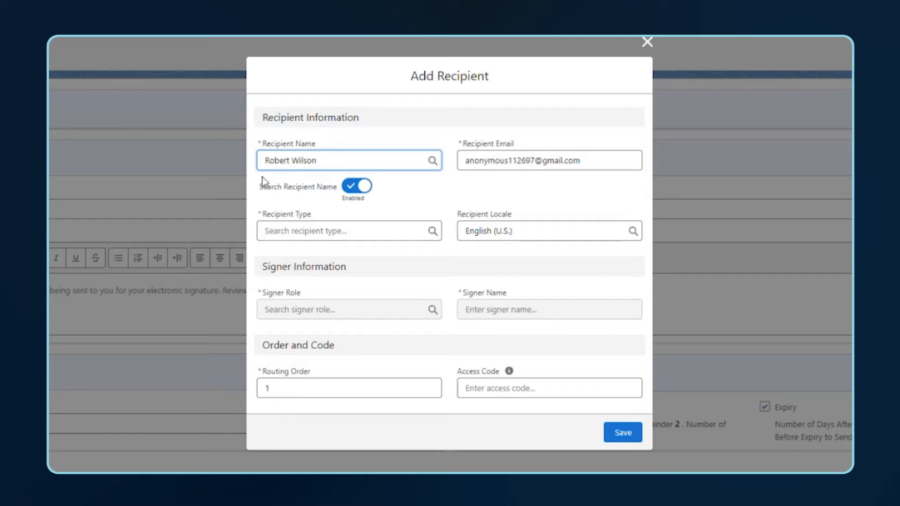
left_click(325, 160)
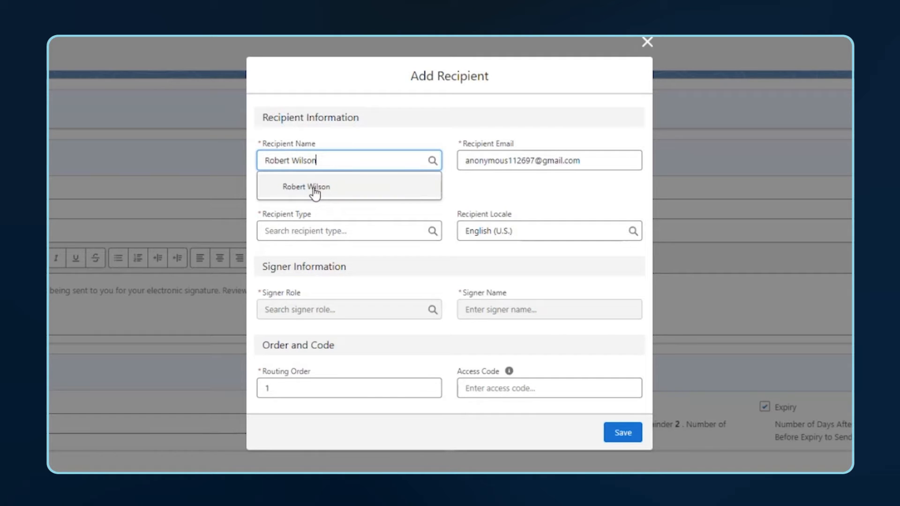
left_click(313, 189)
left_click(327, 157)
left_click(314, 190)
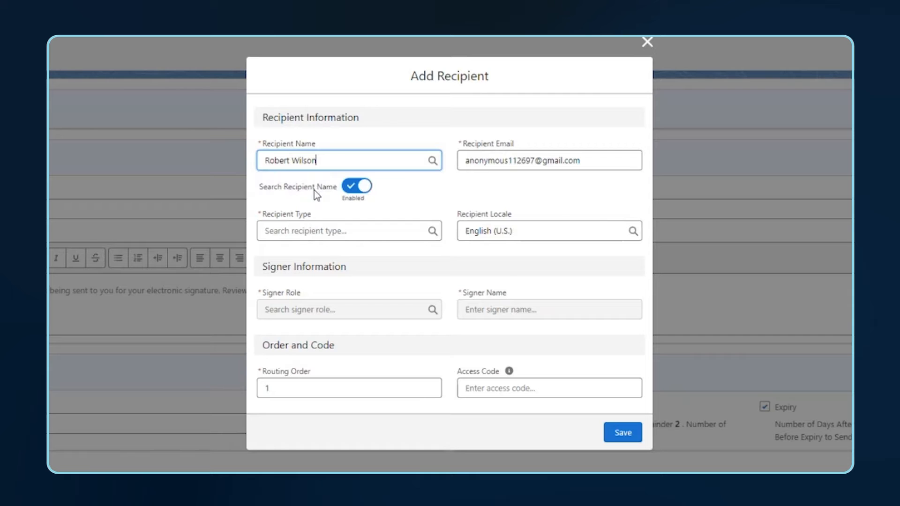
Save the recipient with type Signer and signer role Signer1, and select that recipient in the list of signers.
left_click(320, 229)
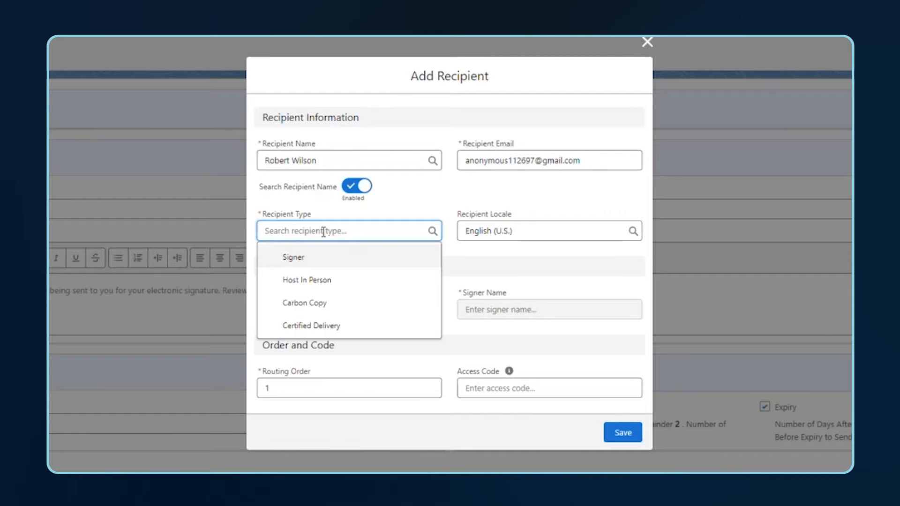
left_click(296, 259)
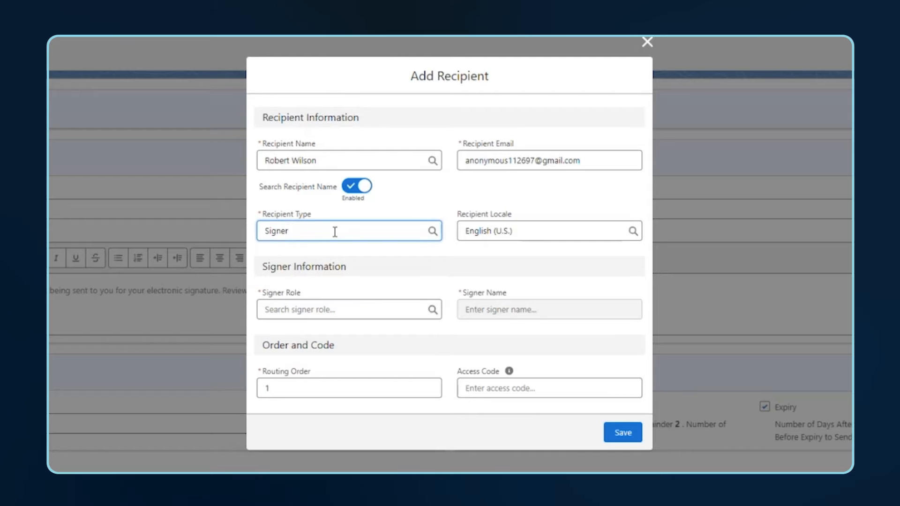
left_click(298, 312)
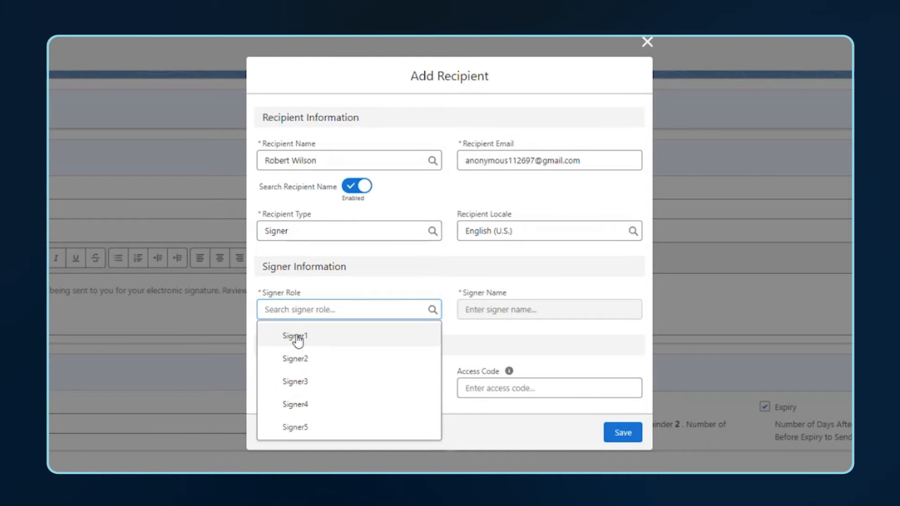
left_click(298, 337)
key("BackSpace")
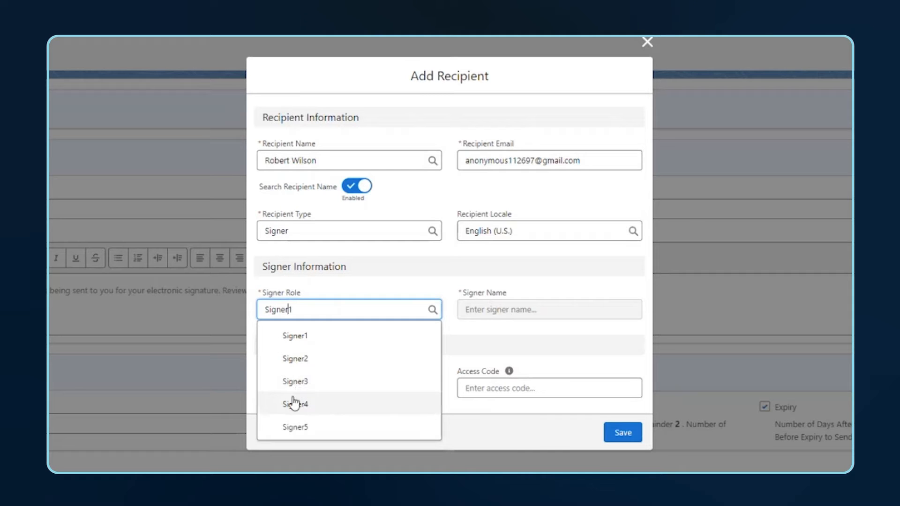
left_click(296, 336)
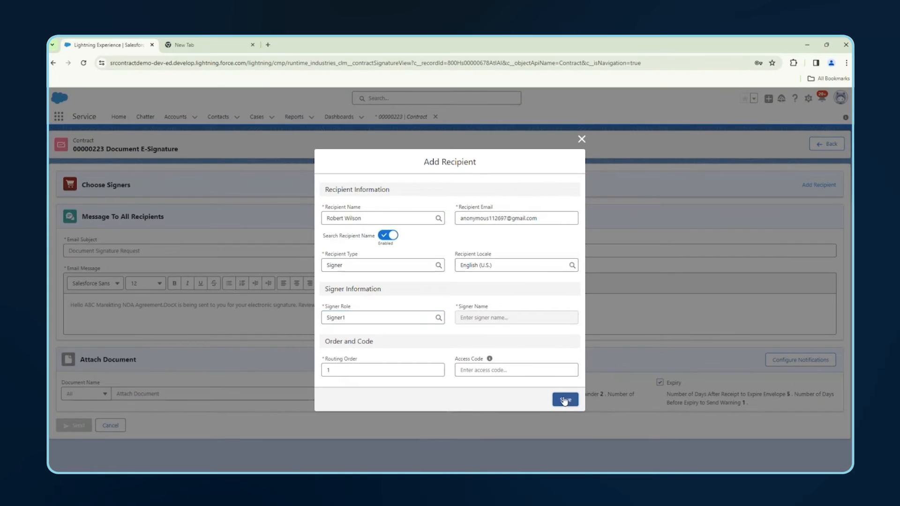
left_click(580, 409)
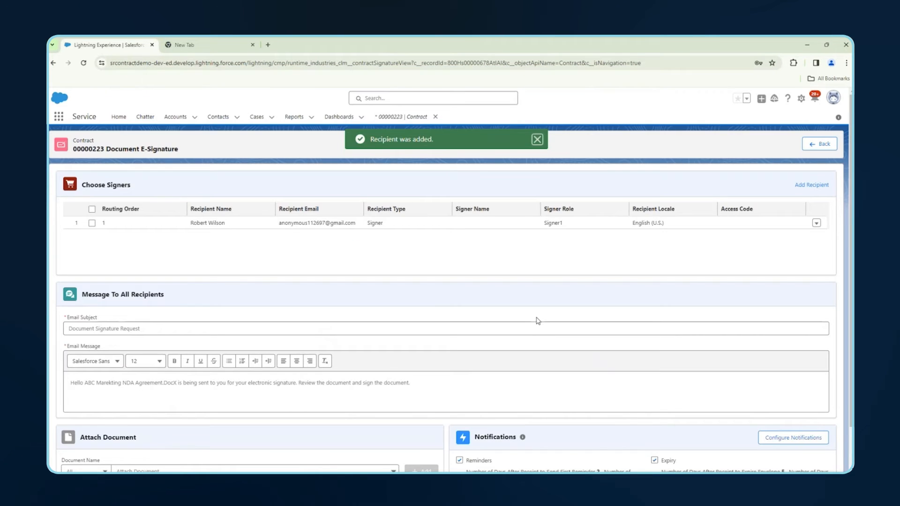
left_click(92, 223)
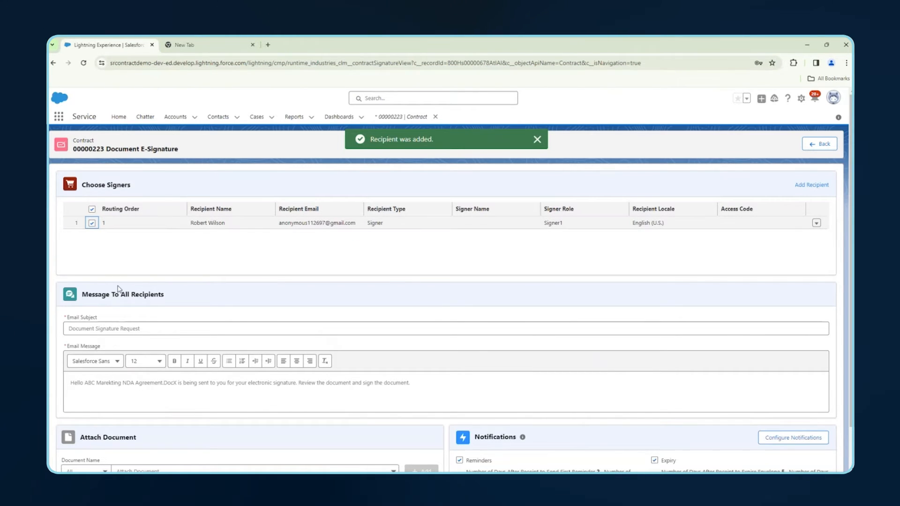
Set the email subject of the signature request to "NDA For Review".
scroll(122, 326, "down", 1)
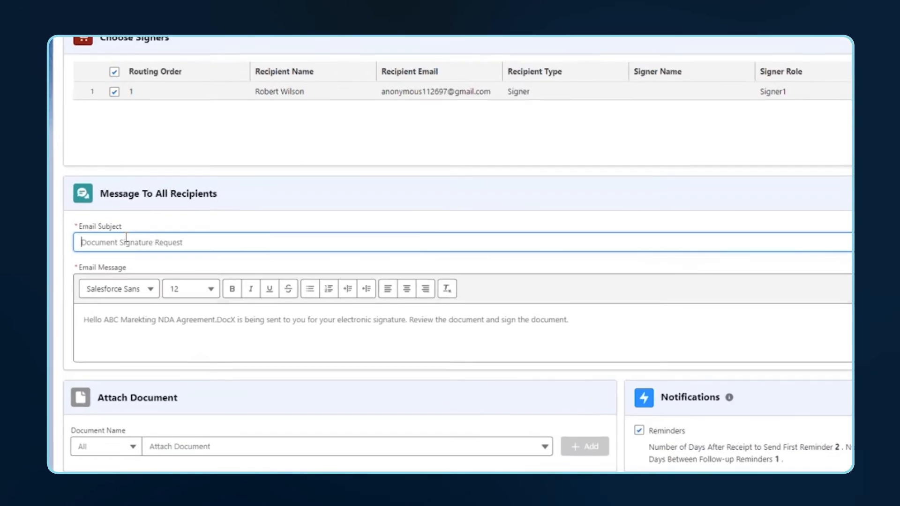
left_click(101, 280)
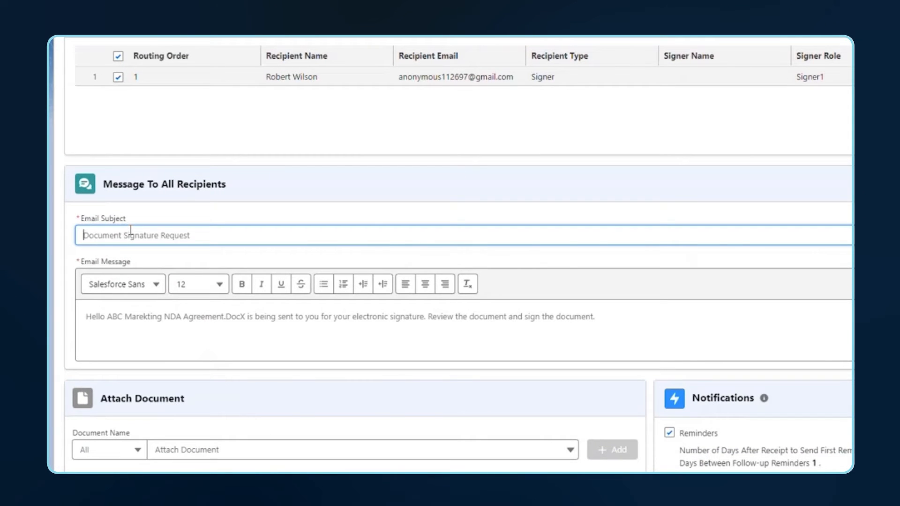
type("Nda")
key("BackSpace")
key("BackSpace")
type("DA")
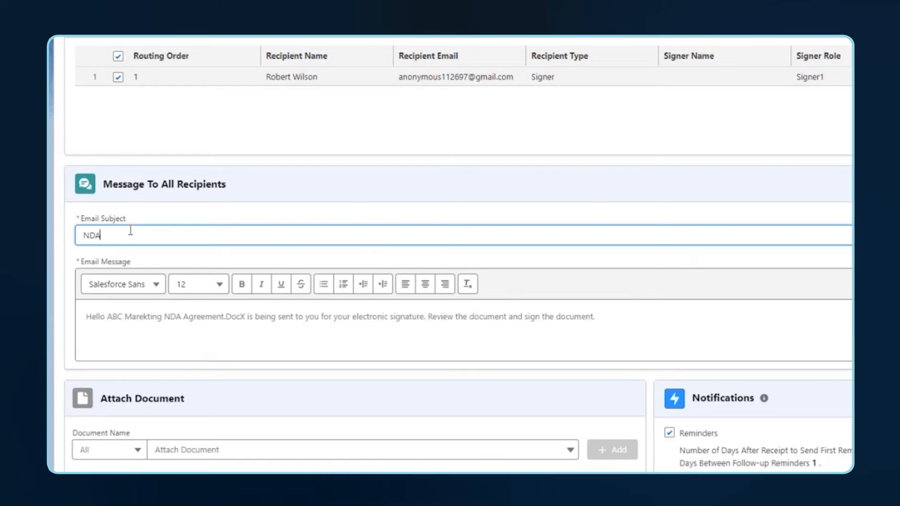
type(" For Review")
Write the email message "Hi, Please find the discussed NDA attached and ready for review." and close with "Regards," and the sender's name.
left_click(131, 329)
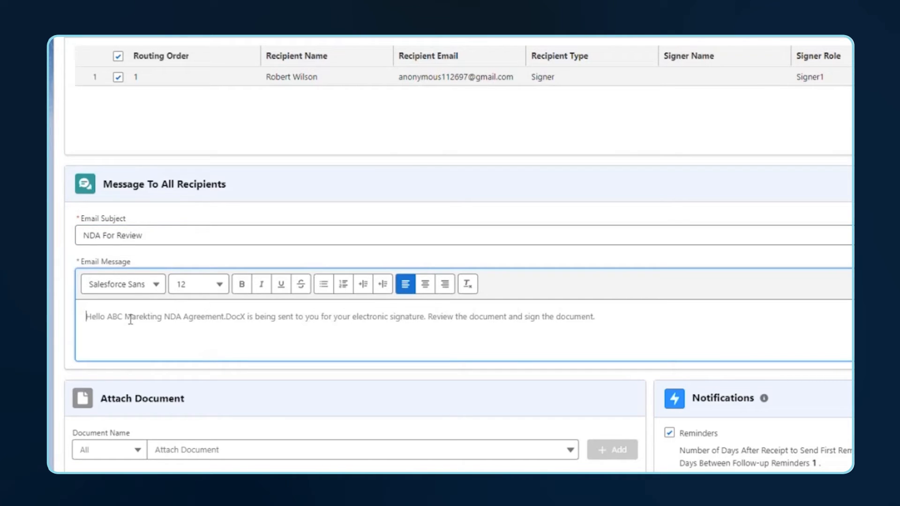
key("ctrl+a")
type("Hi")
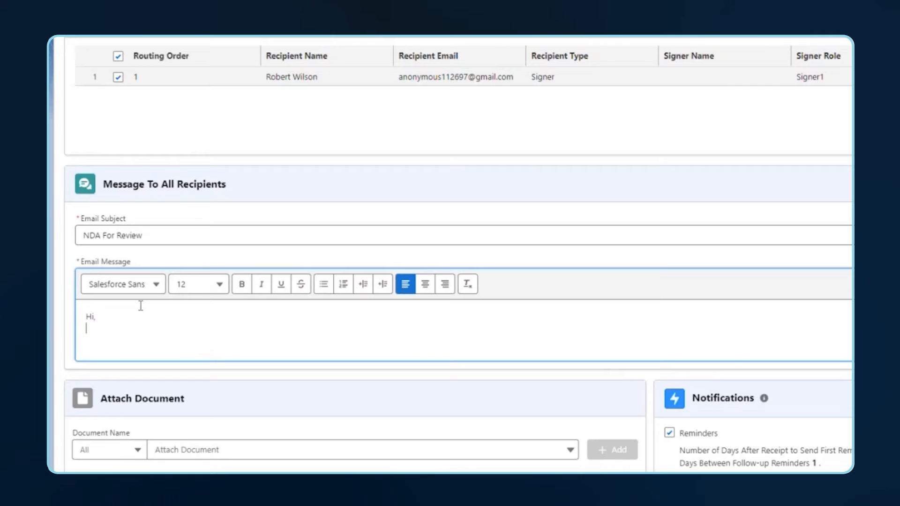
type("Please find the discussed")
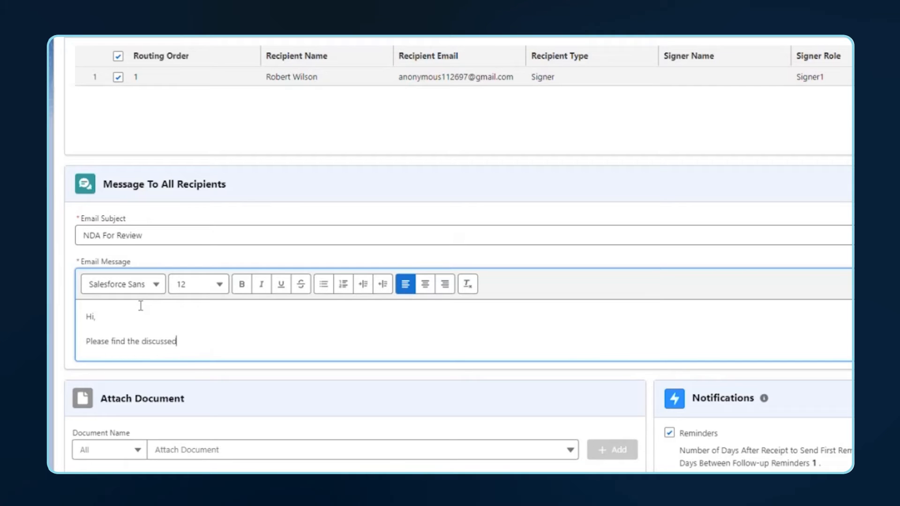
type(" NDA attached and ready for review.")
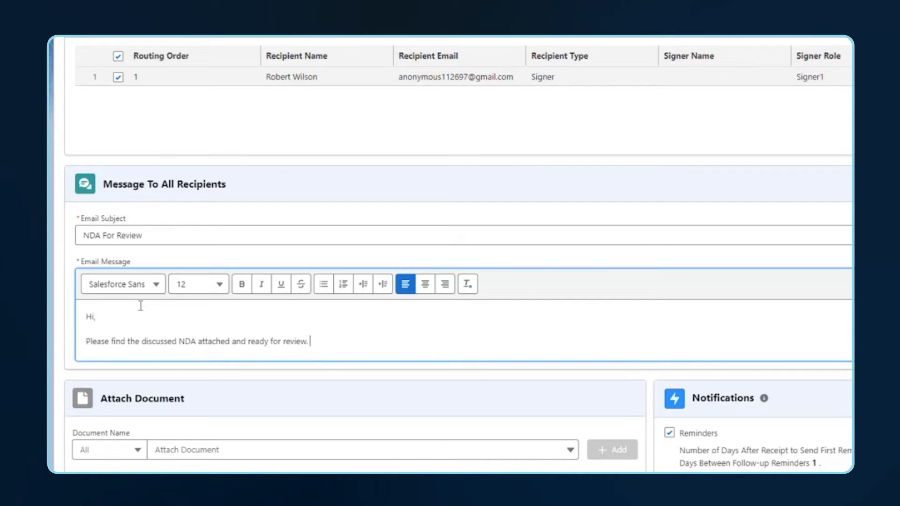
key("Return")
key("Return")
type("Regards,")
key("Return")
type("Jamie Perry")
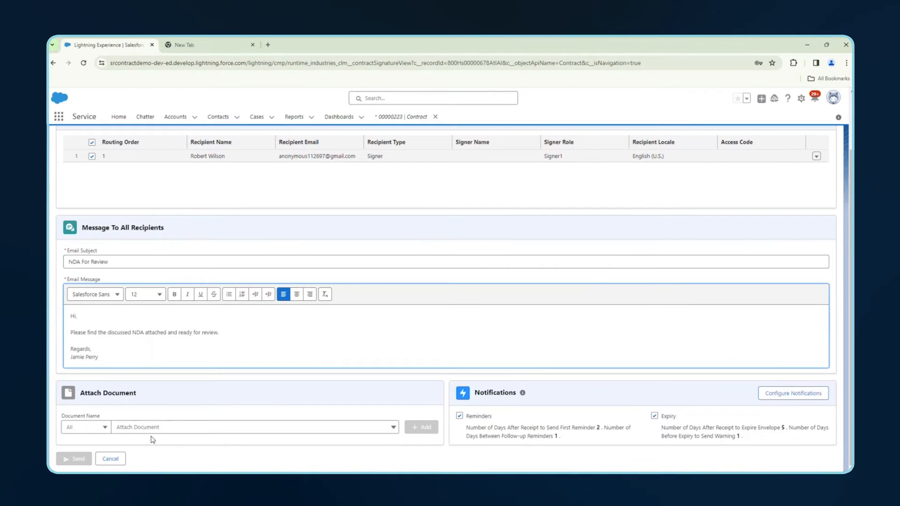
Attach the DocX version of the XYZ Company contract document and send the signature request.
left_click(151, 428)
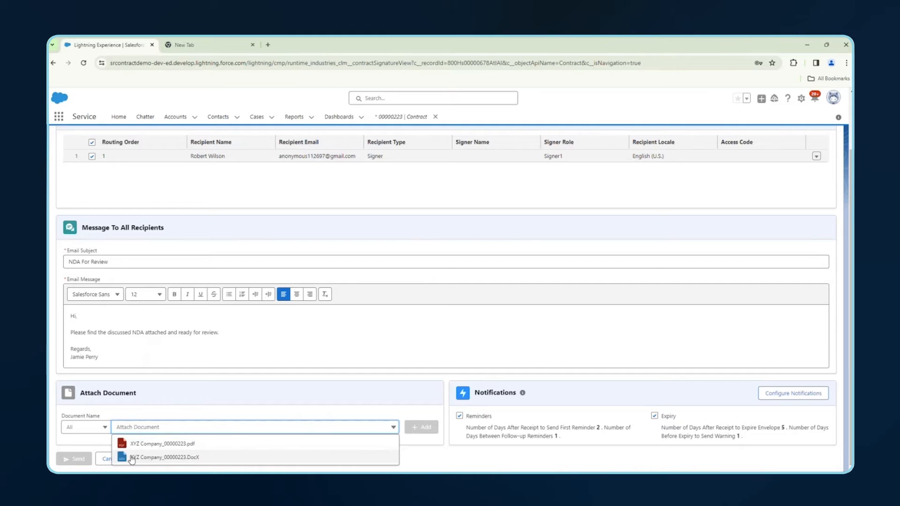
left_click(147, 459)
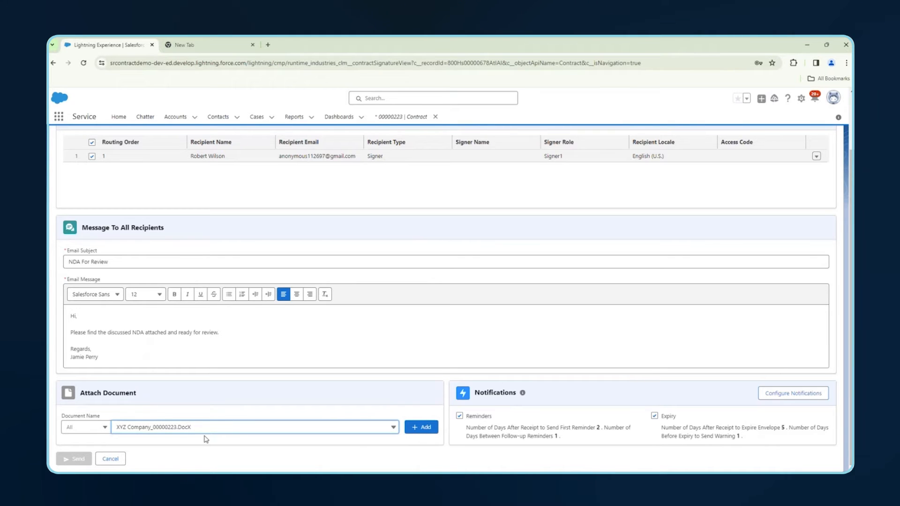
left_click(424, 428)
scroll(363, 381, "down", 1)
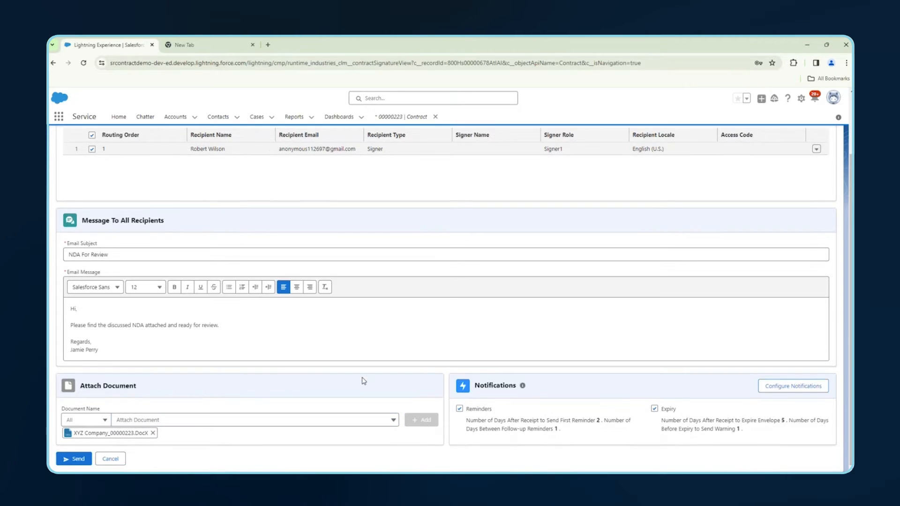
left_click(75, 459)
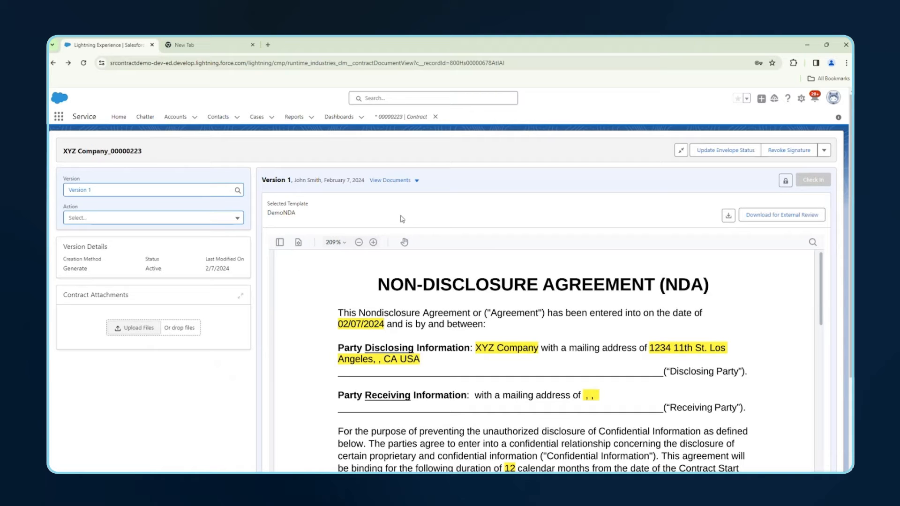
Check the contract record's status path and reopen its contract document.
left_click(396, 123)
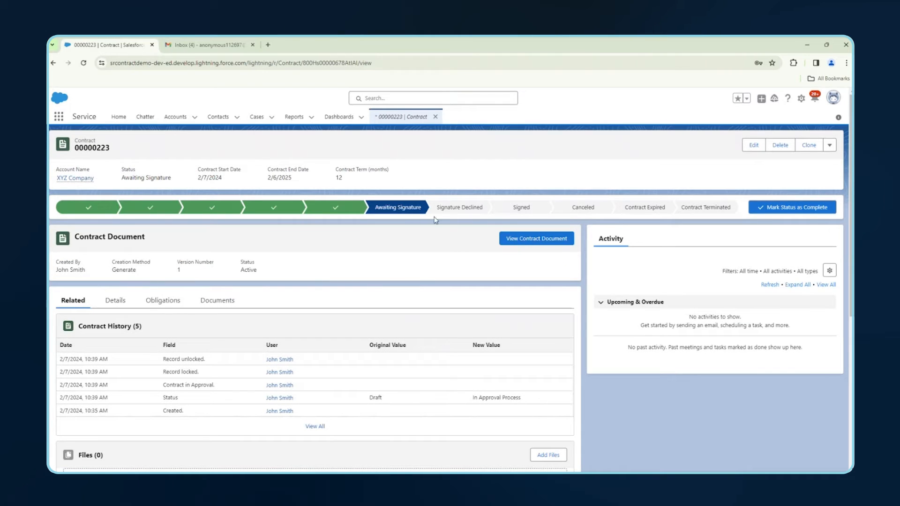
left_click(529, 242)
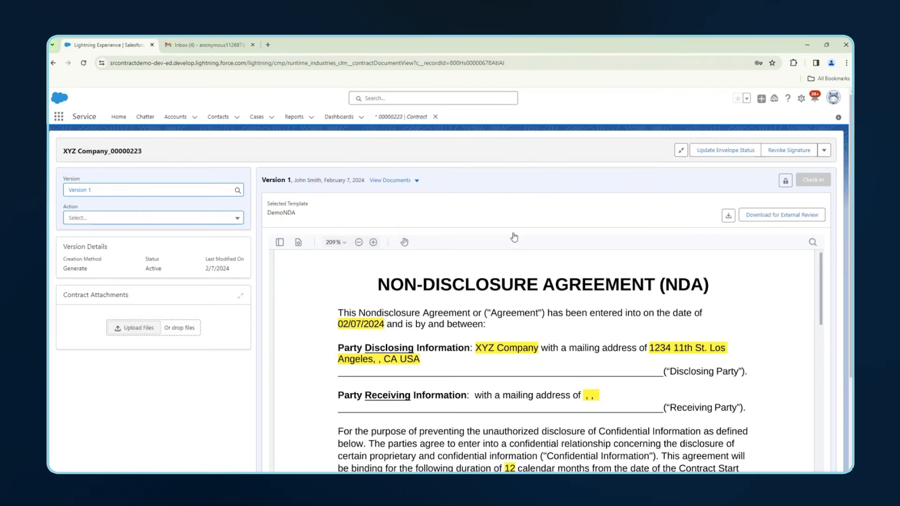
Switch to the Gmail inbox, open the "NDA For Review" email, and open its document for review in DocuSign.
left_click(198, 46)
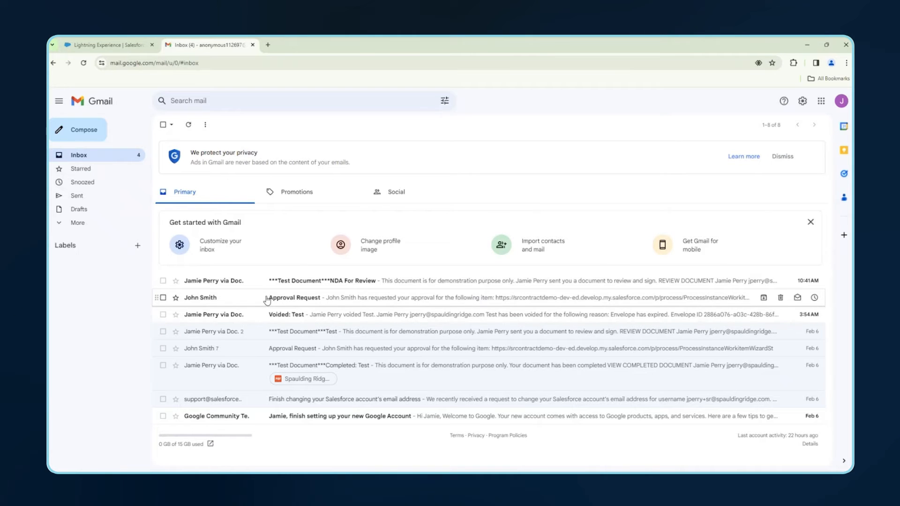
left_click(300, 288)
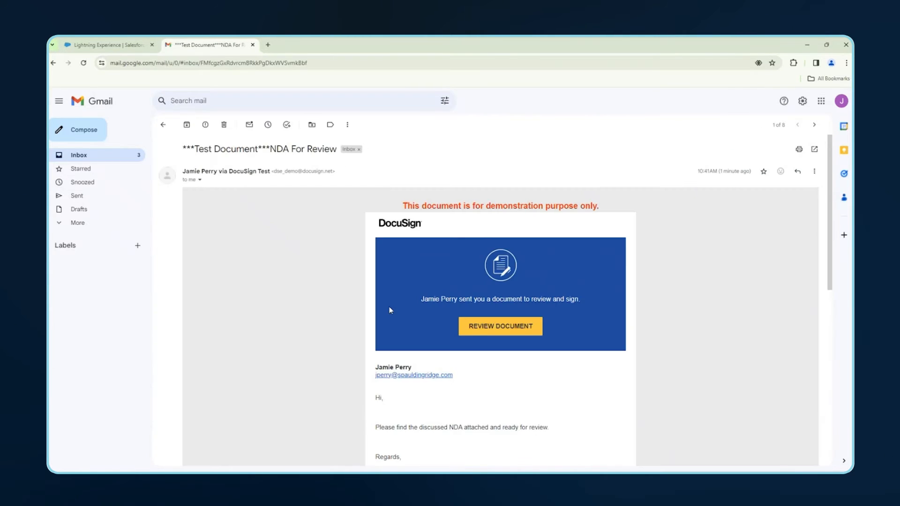
scroll(407, 314, "down", 1)
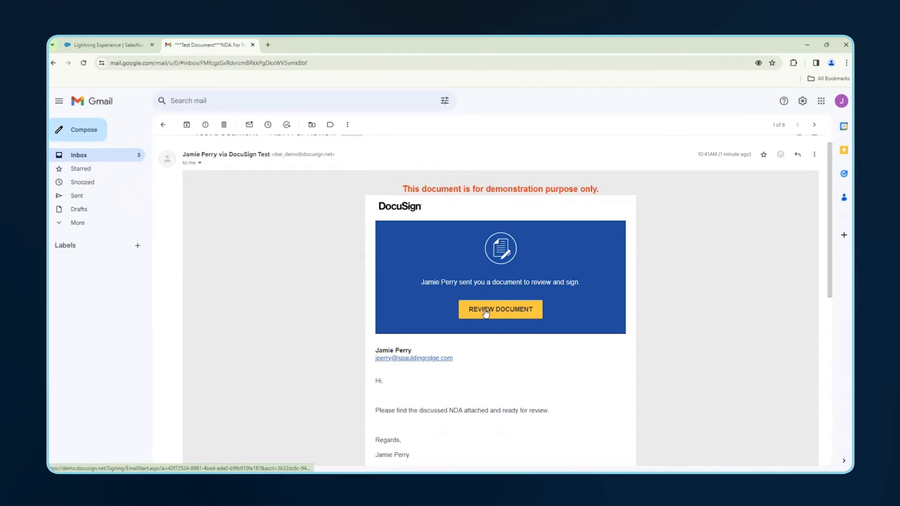
left_click(482, 312)
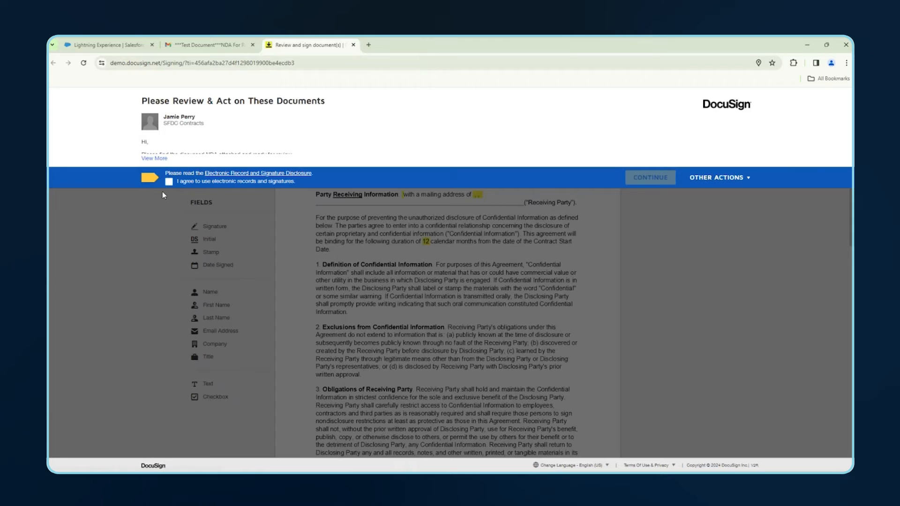
Agree to use electronic records and signatures, continue to the NDA, and review it through to the signature section on page 2.
left_click(169, 182)
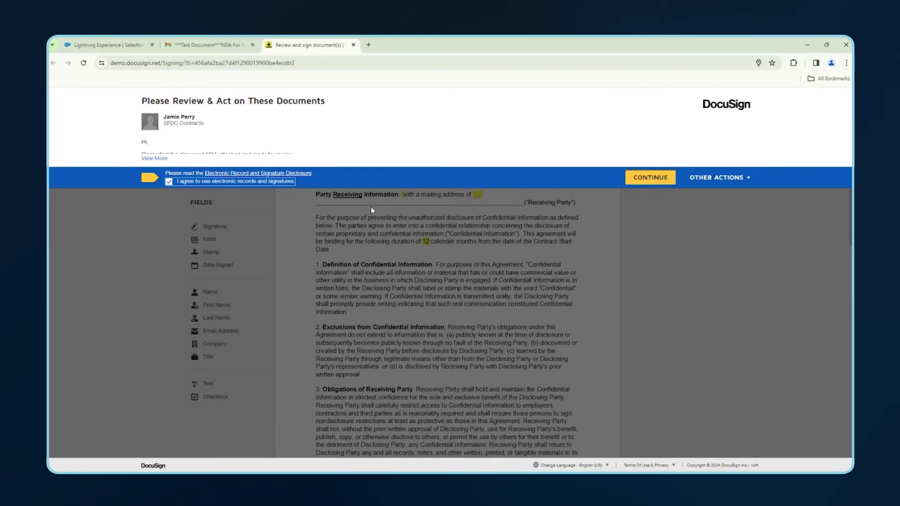
left_click(645, 177)
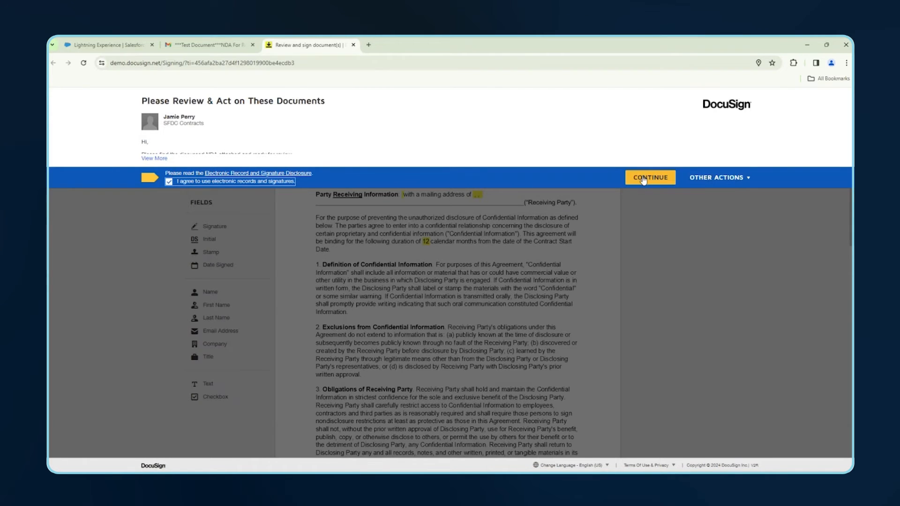
left_click(644, 178)
scroll(499, 310, "down", 5)
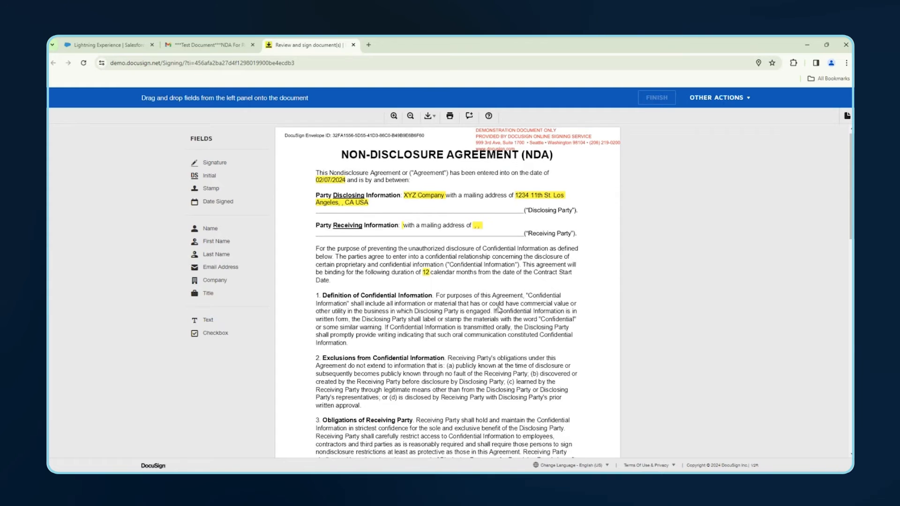
scroll(499, 310, "down", 4)
scroll(499, 310, "up", 8)
scroll(499, 311, "down", 15)
scroll(499, 311, "up", 1)
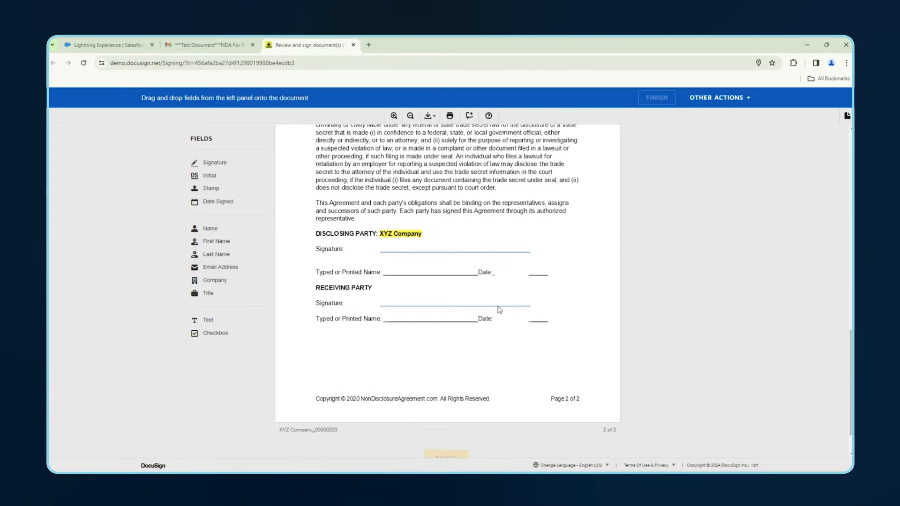
Place a signature field on the disclosing party's signature line of the NDA and adopt the preset signature style.
mouse_move(224, 170)
left_mouse_down()
mouse_move(238, 186)
mouse_move(401, 244)
left_mouse_up()
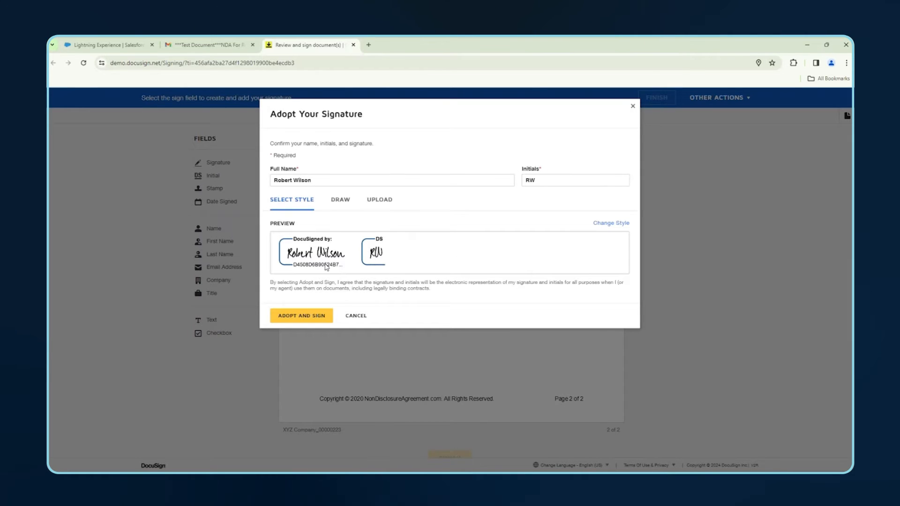
left_click(317, 318)
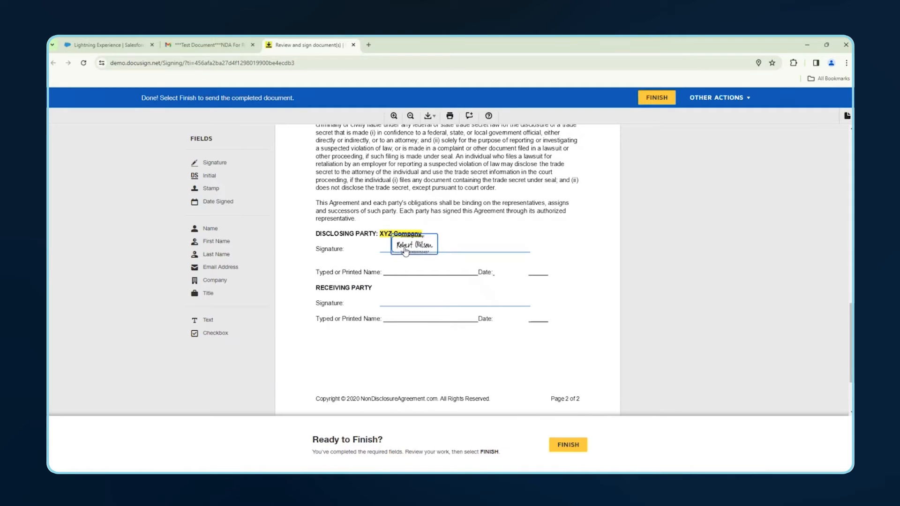
left_click(424, 254)
Look back through the signed NDA, finish signing, and decline the free DocuSign account offer.
scroll(488, 237, "up", 2)
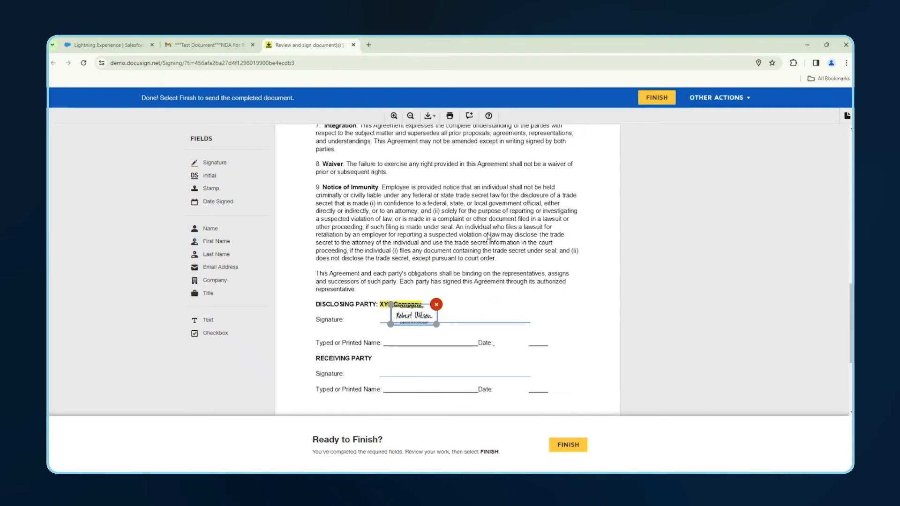
scroll(435, 238, "up", 8)
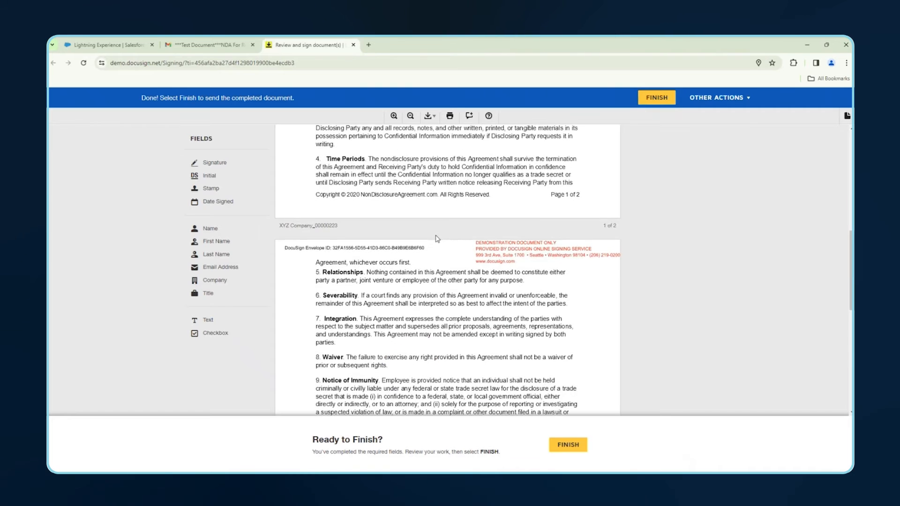
scroll(436, 239, "up", 5)
left_click(651, 98)
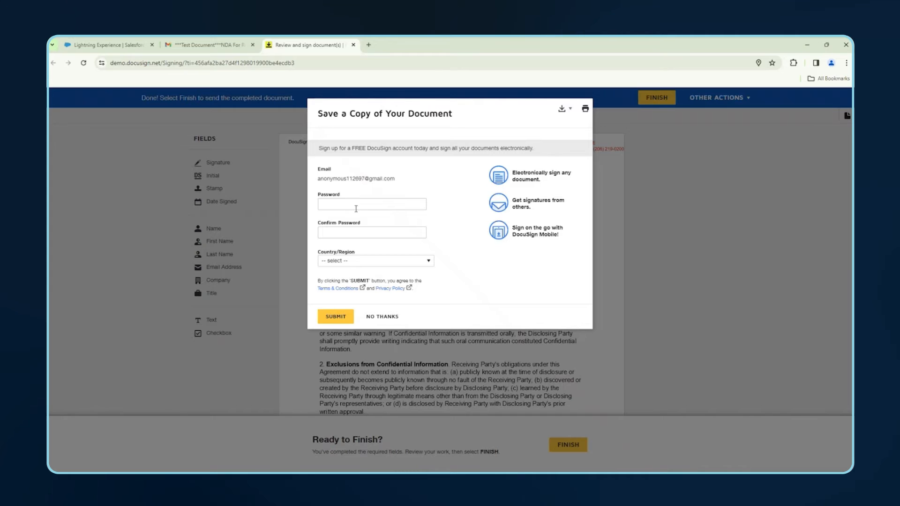
left_click(332, 318)
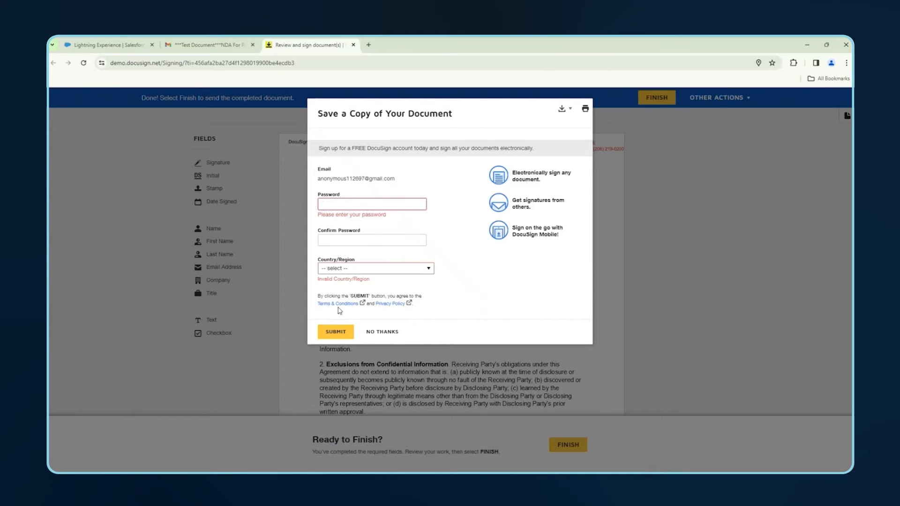
left_click(391, 332)
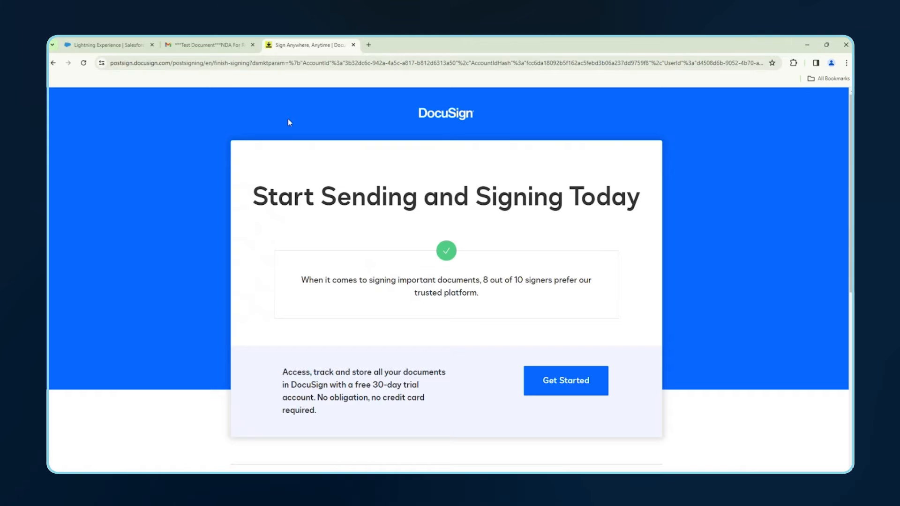
Switch to Salesforce and update the envelope status of the XYZ Company contract document.
left_click(110, 43)
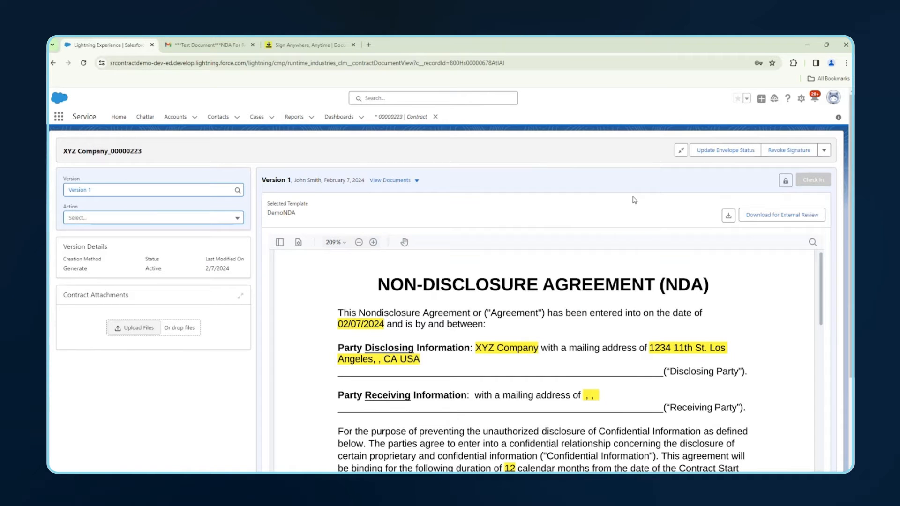
left_click(702, 151)
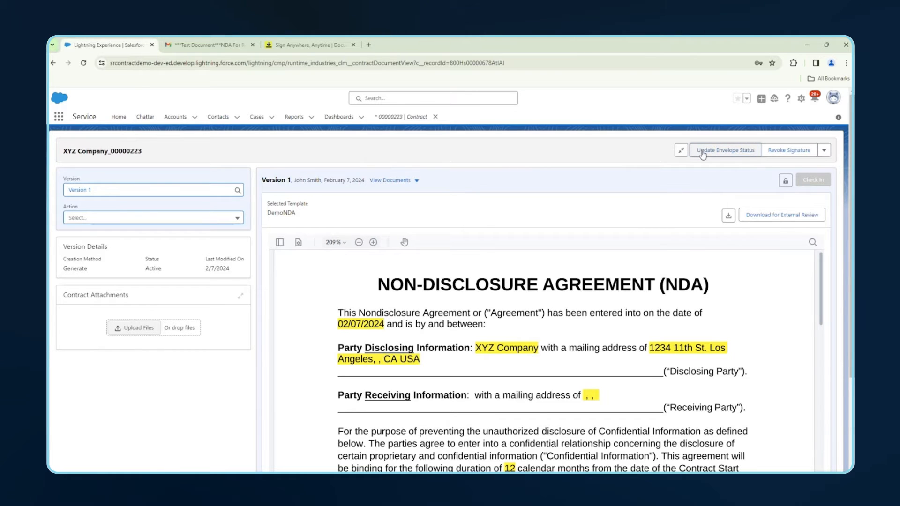
left_click(702, 151)
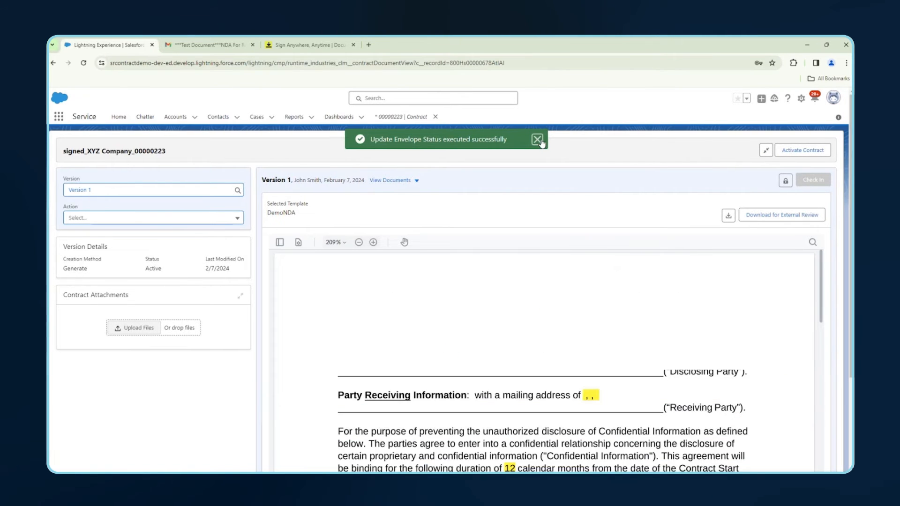
left_click(537, 140)
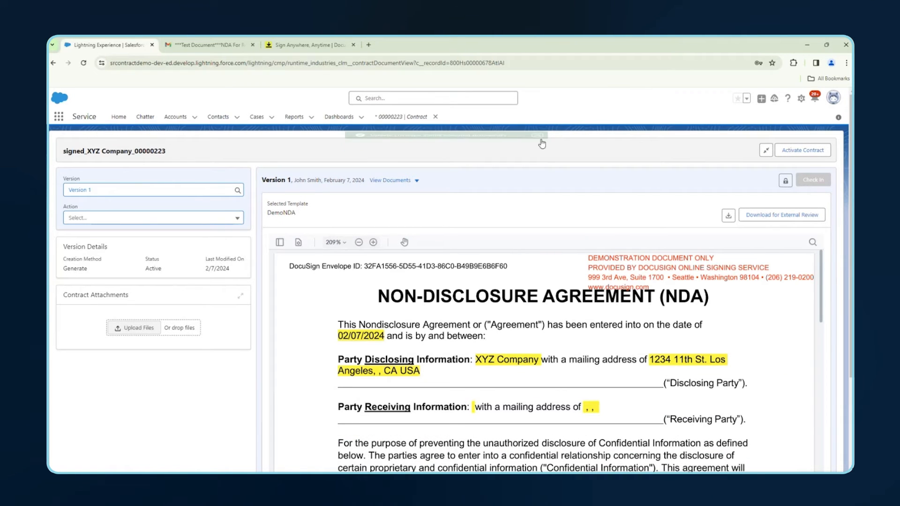
Activate the signed XYZ Company contract and return to its contract record.
left_click(788, 153)
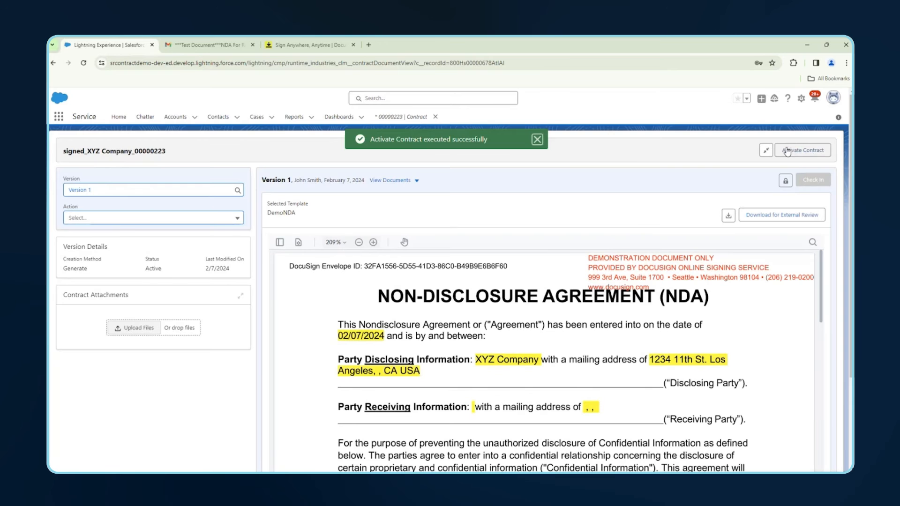
left_click(537, 139)
left_click(402, 118)
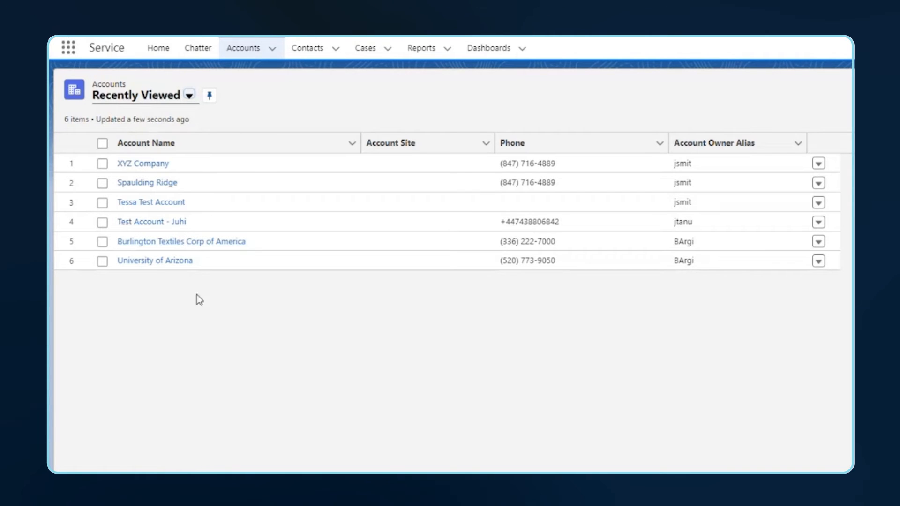
Start a new opportunity from the XYZ Company account and name it XYZ-100 Widgets.
left_click(144, 164)
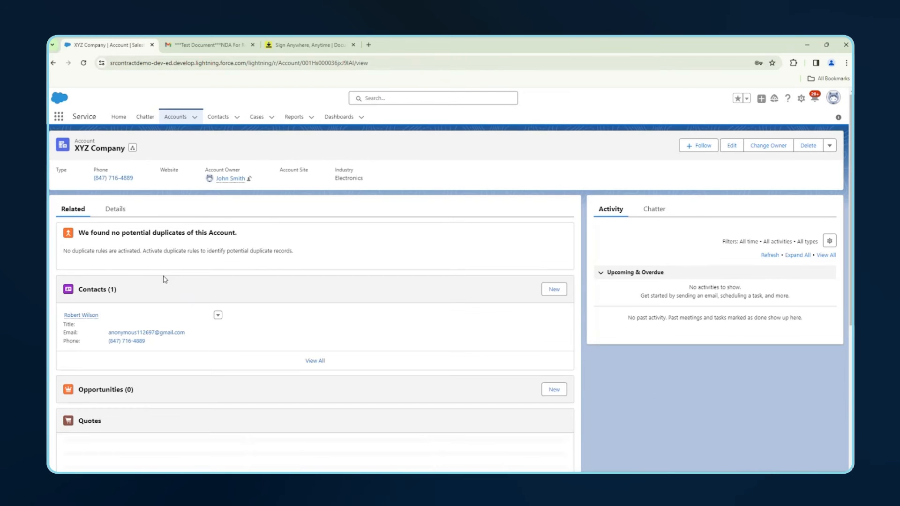
scroll(190, 366, "down", 2)
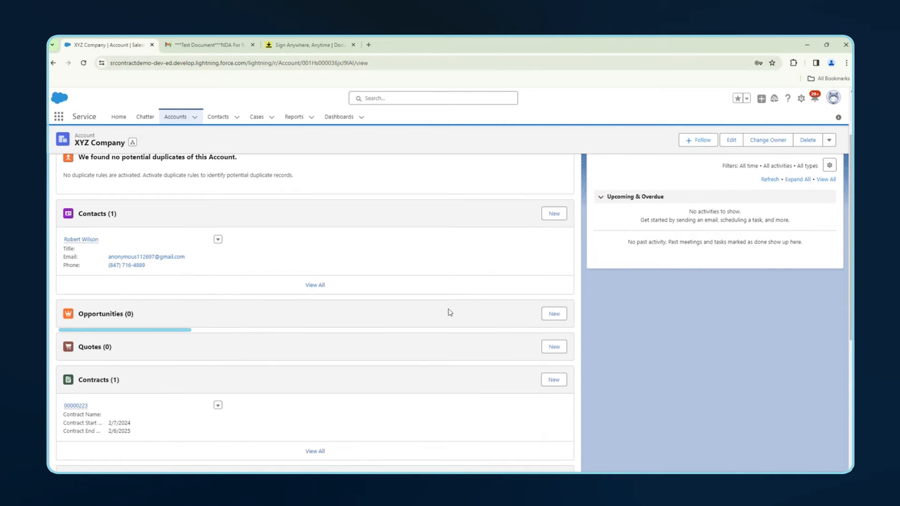
left_click(550, 321)
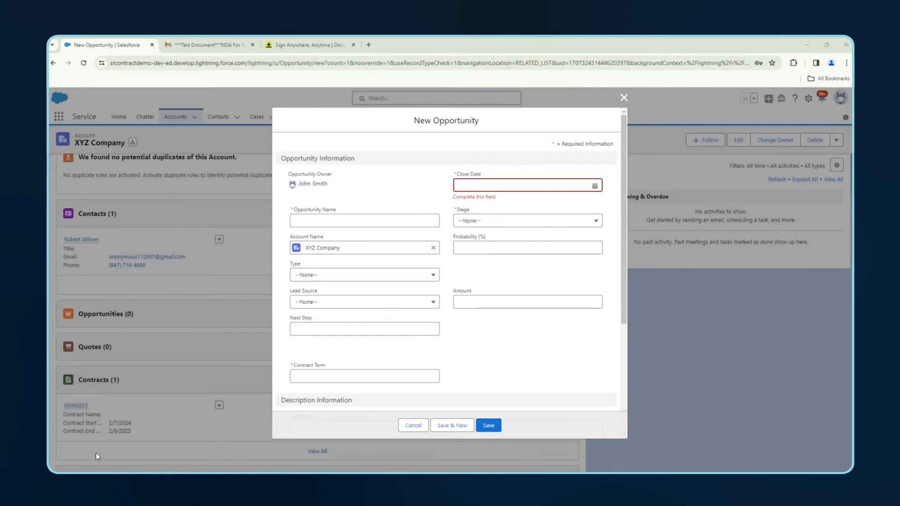
left_click(344, 221)
type("XYZ-100")
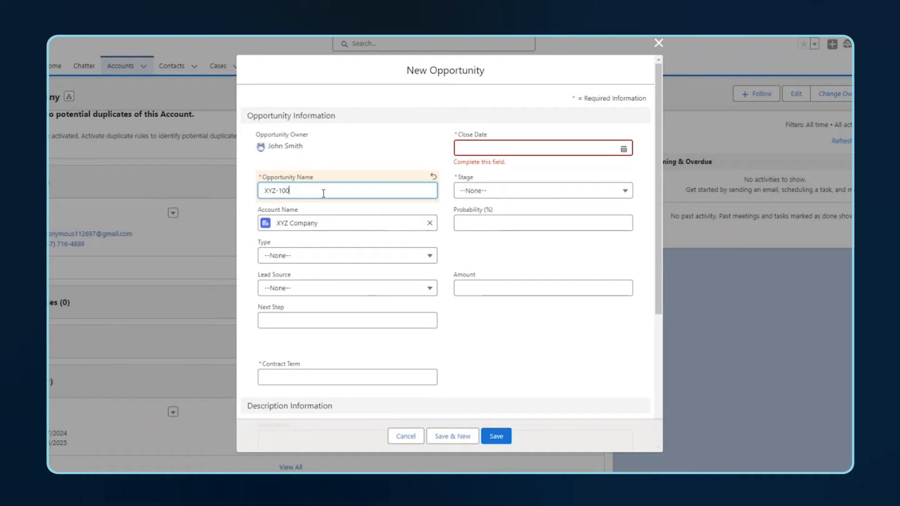
type("Widgets")
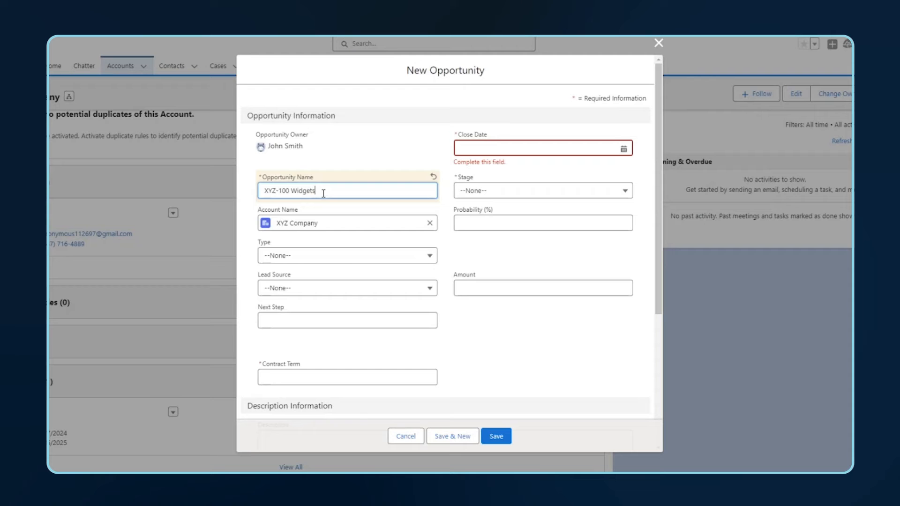
Set the opportunity's close date to 2/7/2024, contract term to 12 and stage to Prospecting, and save it.
left_click(492, 153)
left_click(560, 225)
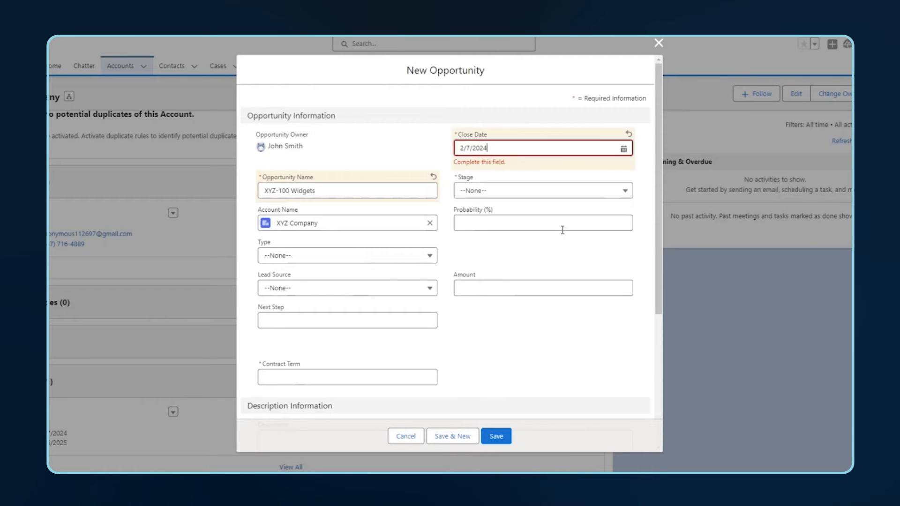
left_click(322, 379)
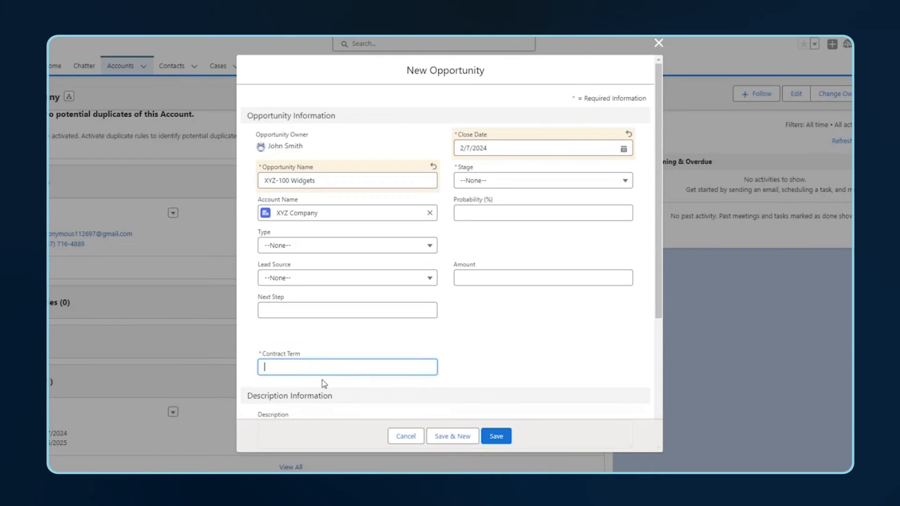
type("12")
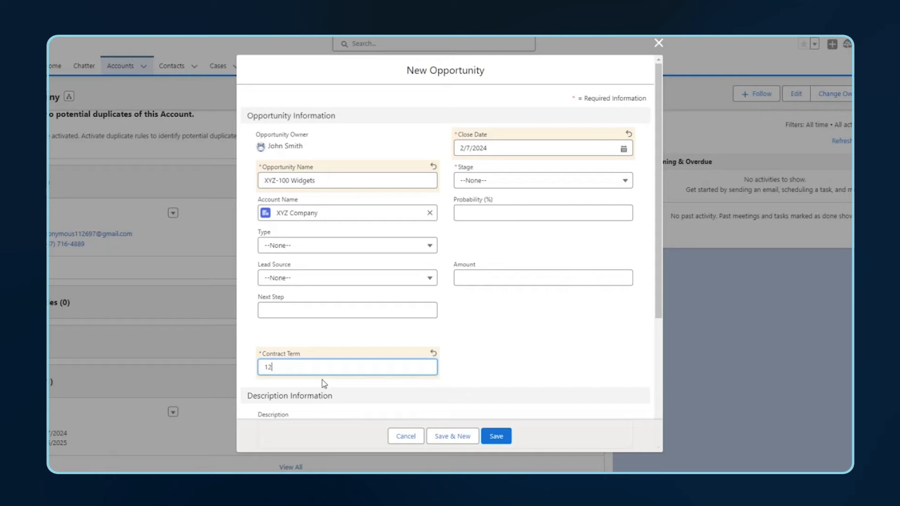
left_click(484, 186)
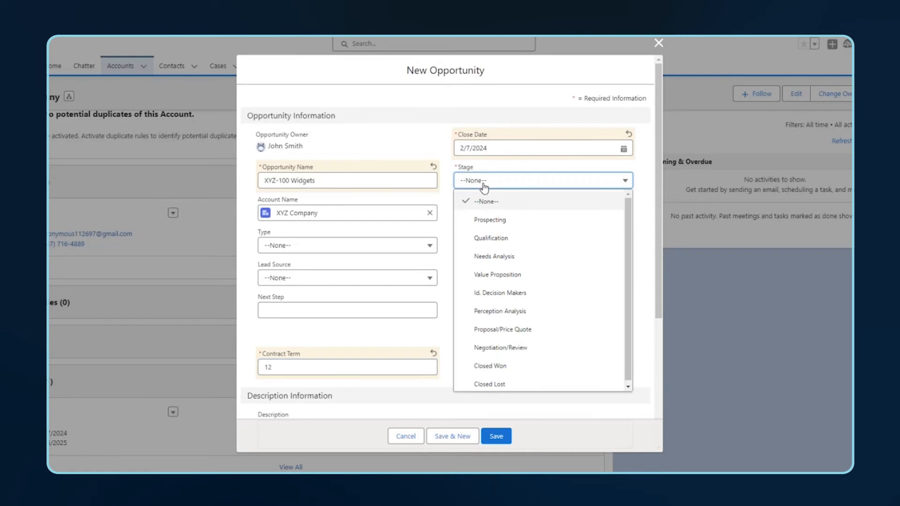
left_click(489, 220)
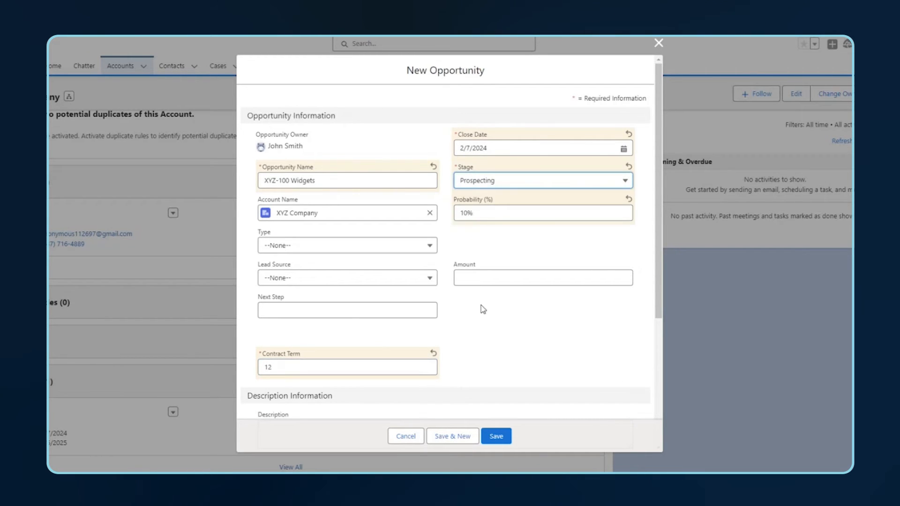
left_click(493, 438)
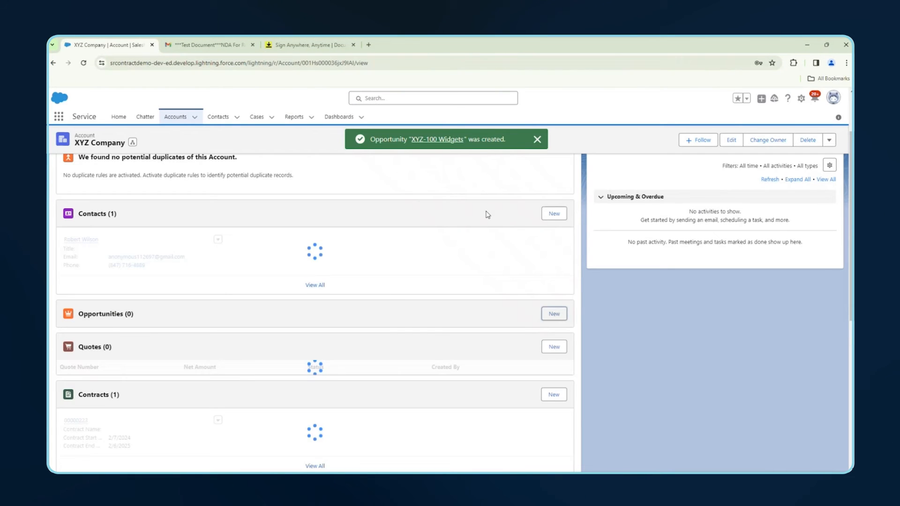
Open the XYZ-100 Widgets opportunity, check its details, and create a contract from it.
left_click(432, 141)
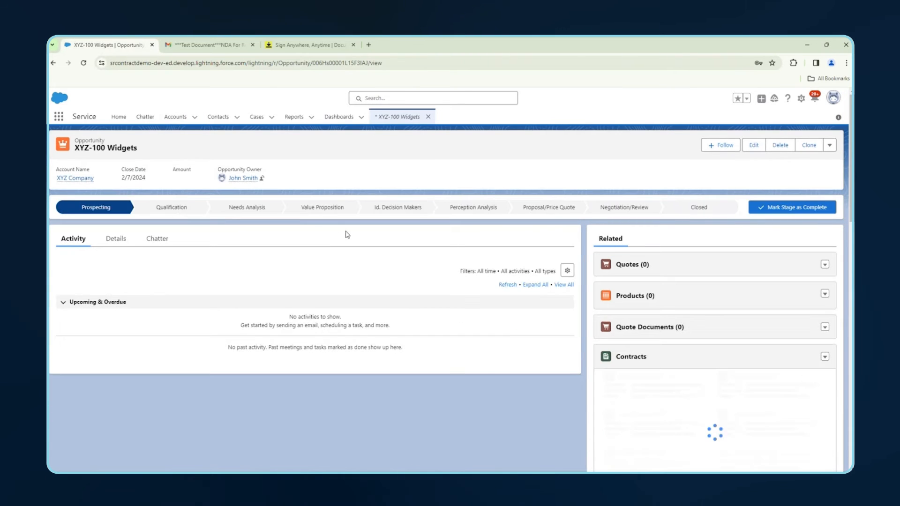
left_click(116, 238)
scroll(185, 390, "down", 2)
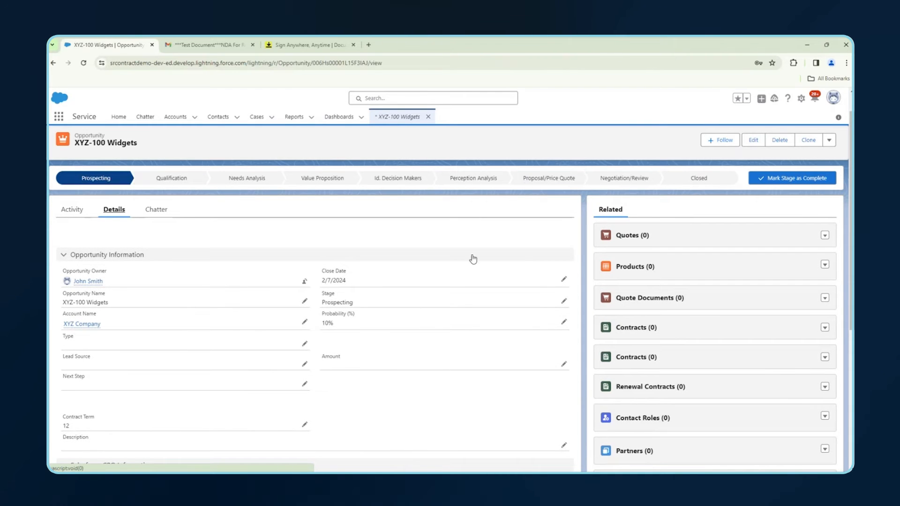
left_click(829, 141)
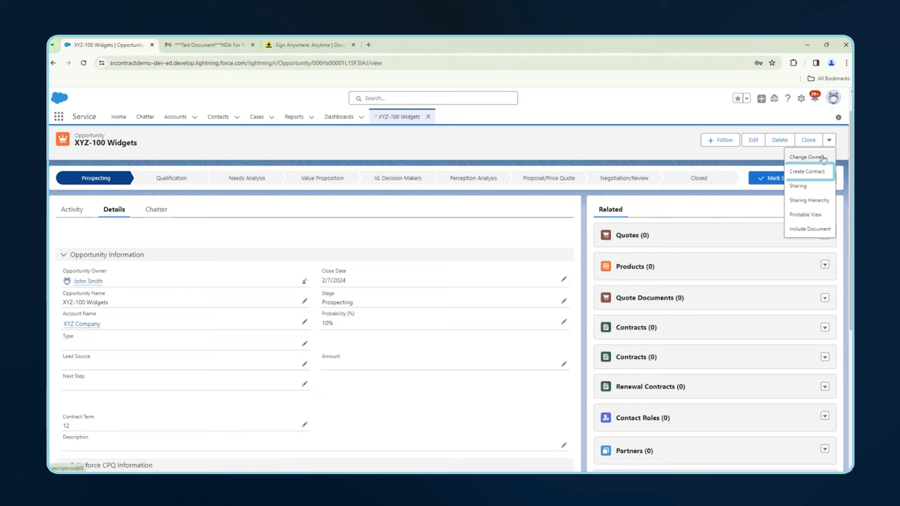
left_click(807, 173)
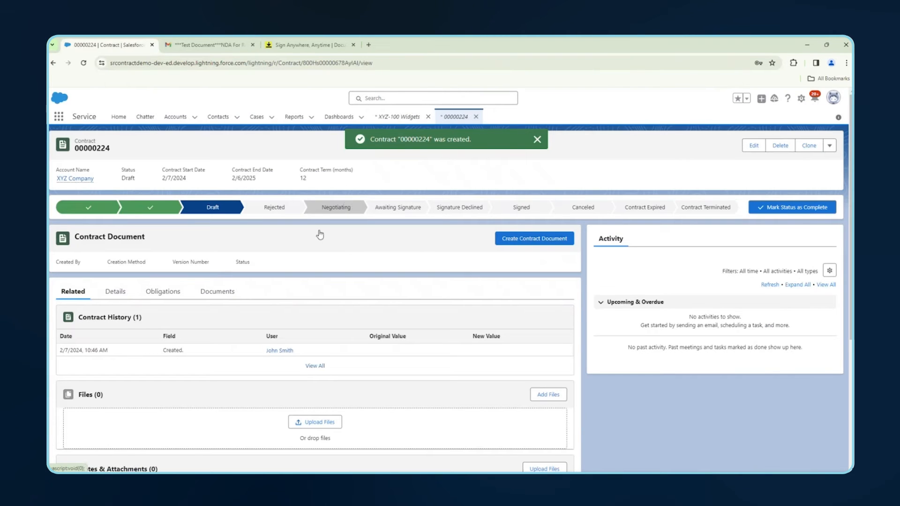
Review the new contract's details and generate its contract document from the MSADemo template.
left_click(115, 291)
scroll(187, 341, "down", 3)
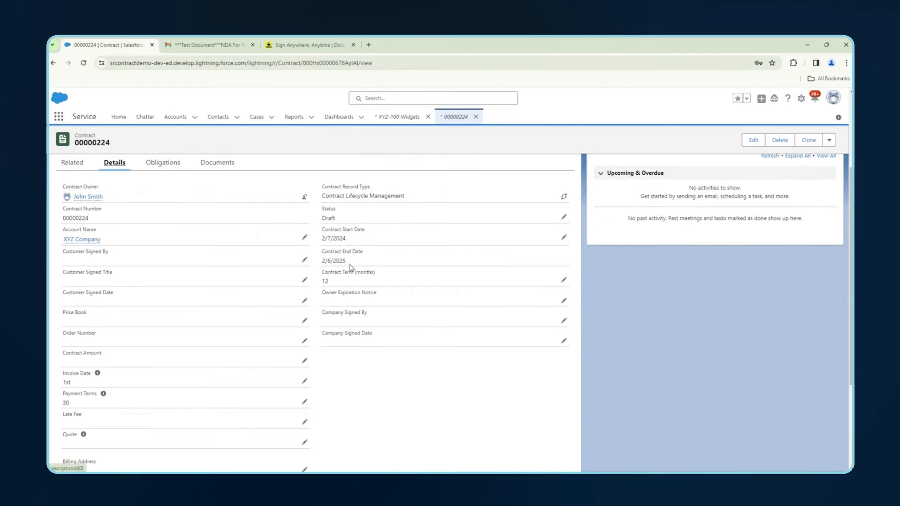
scroll(349, 267, "up", 3)
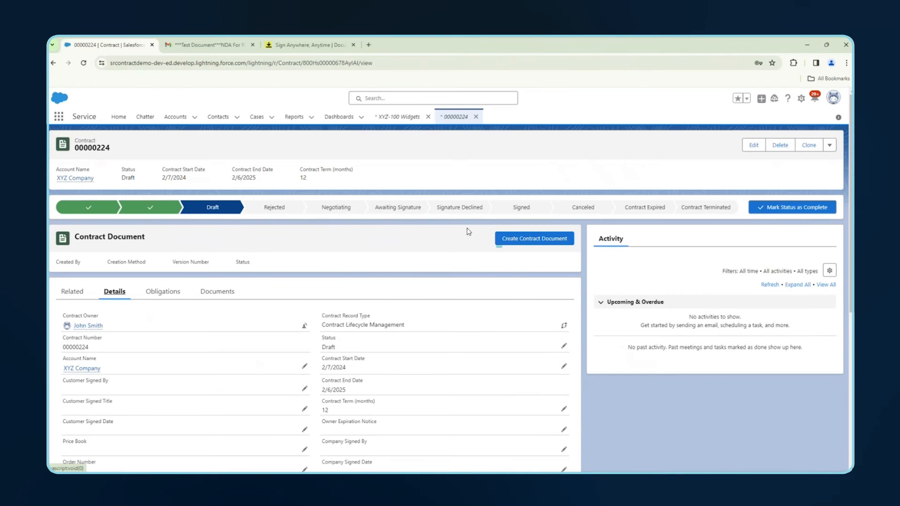
left_click(514, 241)
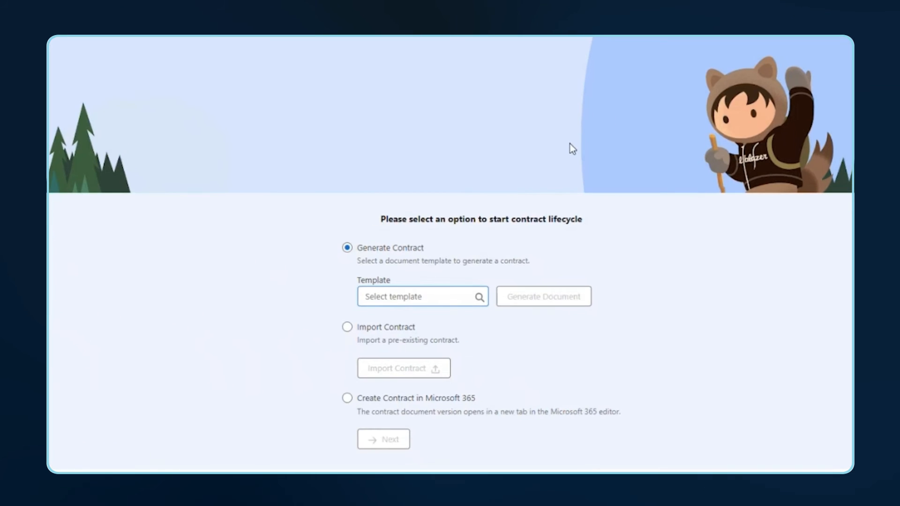
left_click(367, 300)
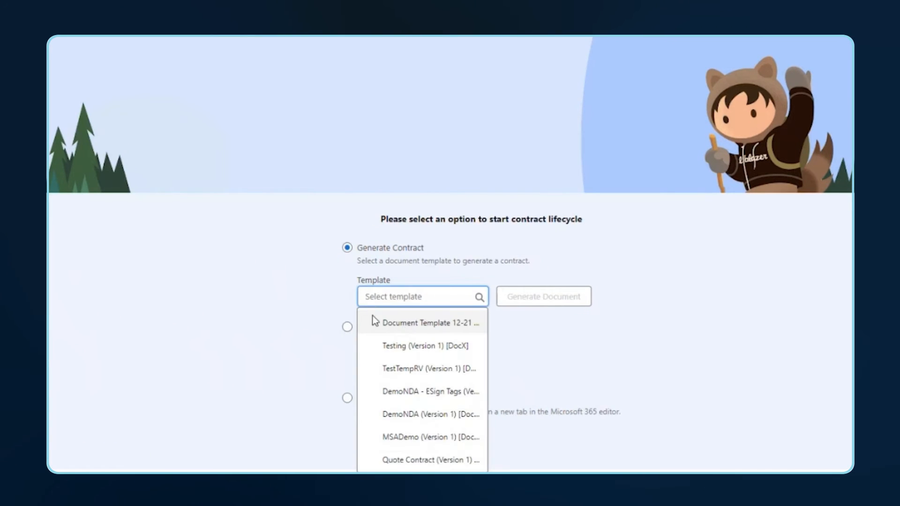
left_click(408, 441)
left_click(525, 299)
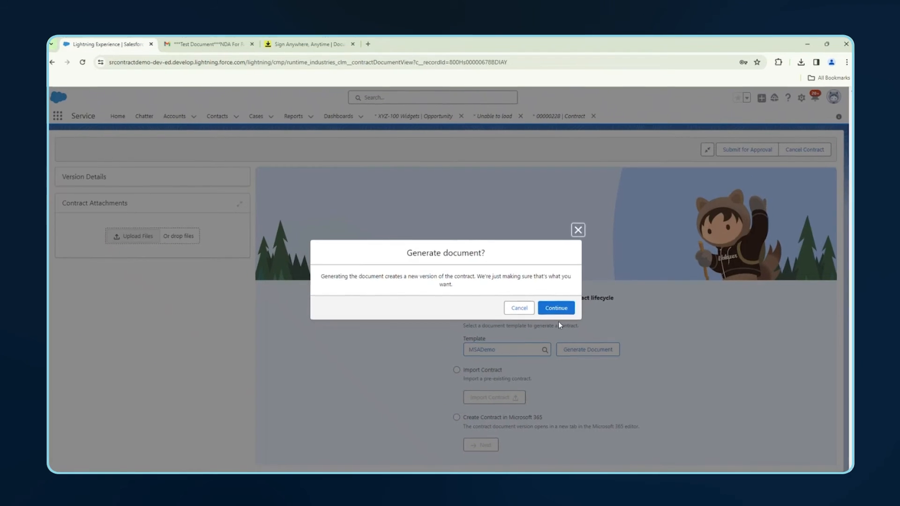
left_click(499, 234)
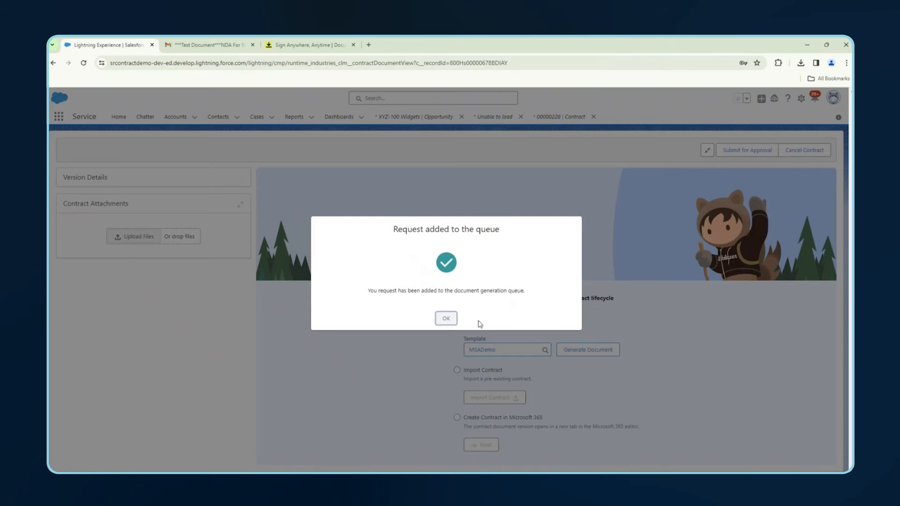
left_click(453, 320)
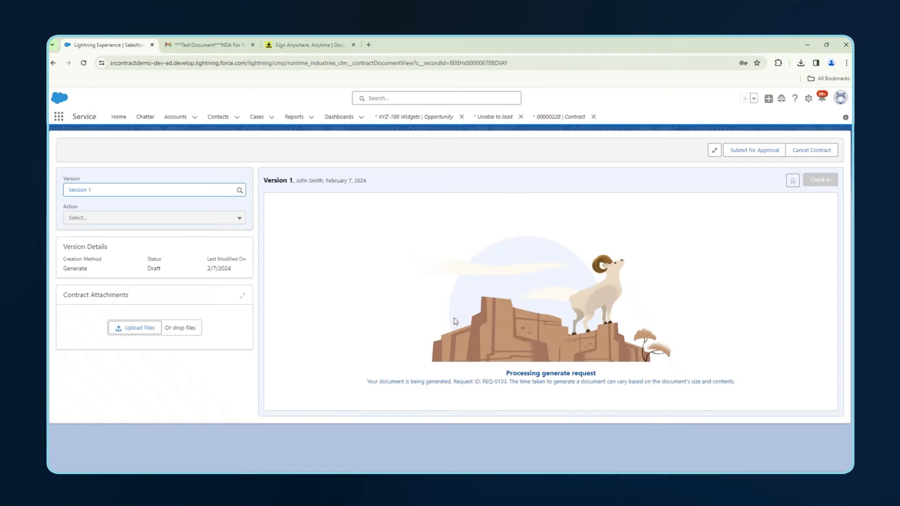
Reload the contract document page to load the generated Master Service Agreement, and check in version 1.
left_click(84, 63)
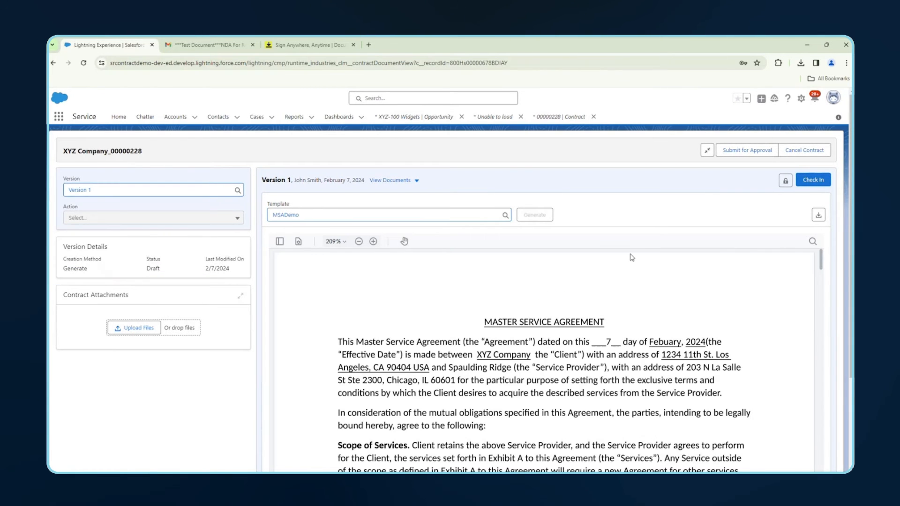
left_click(805, 182)
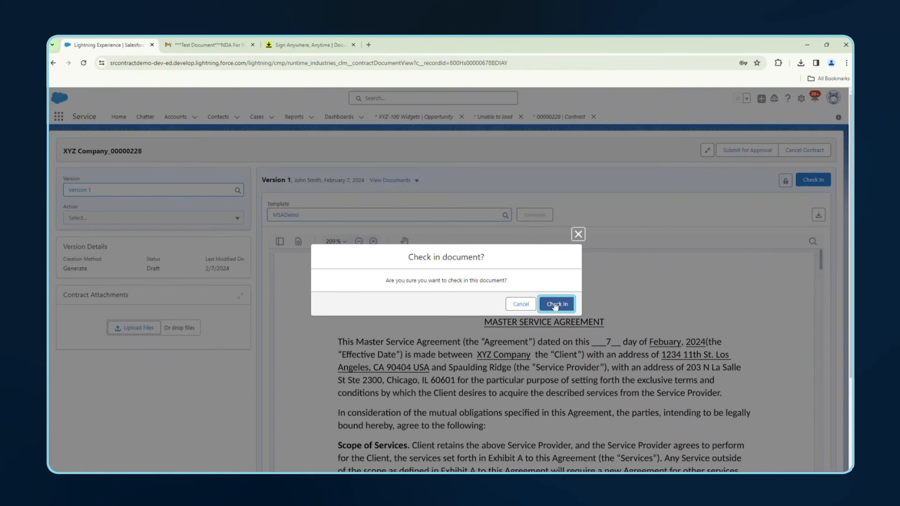
left_click(557, 303)
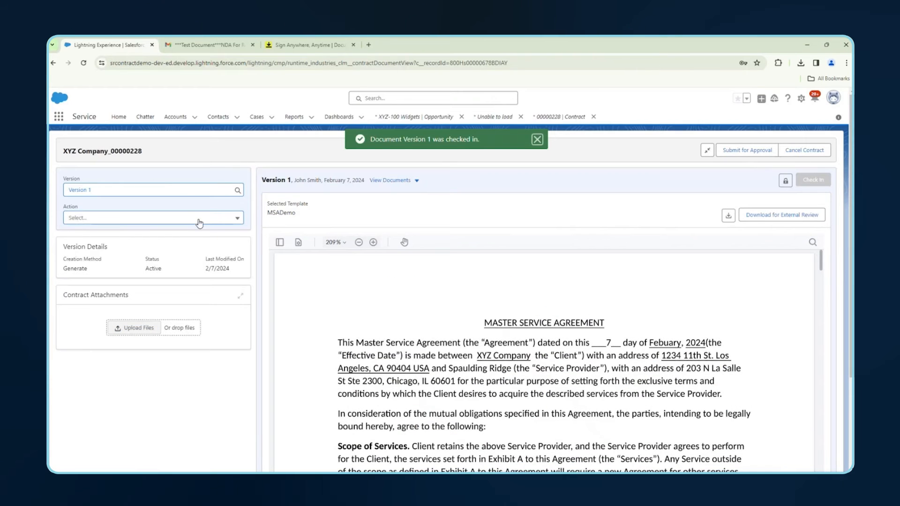
Check out the contract document as version 2 with the Modify Contract in Microsoft 365 editor option.
left_click(181, 218)
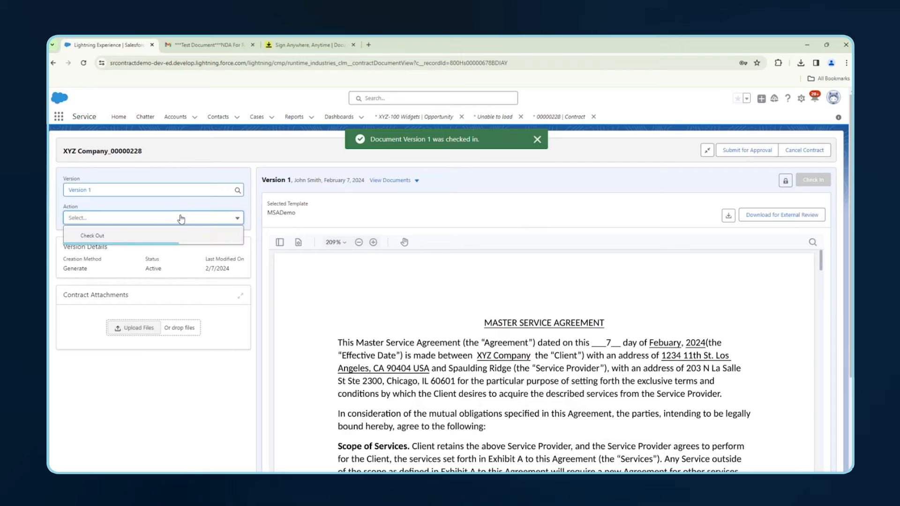
left_click(93, 236)
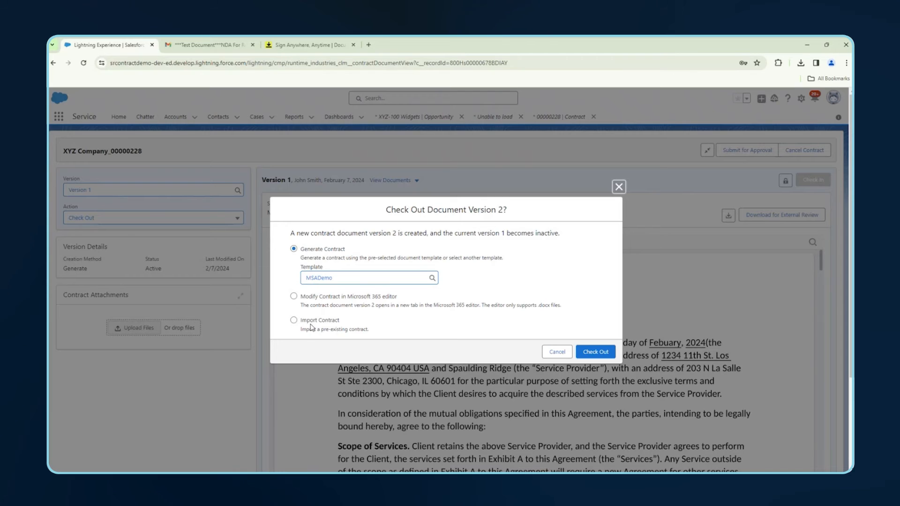
left_click(293, 297)
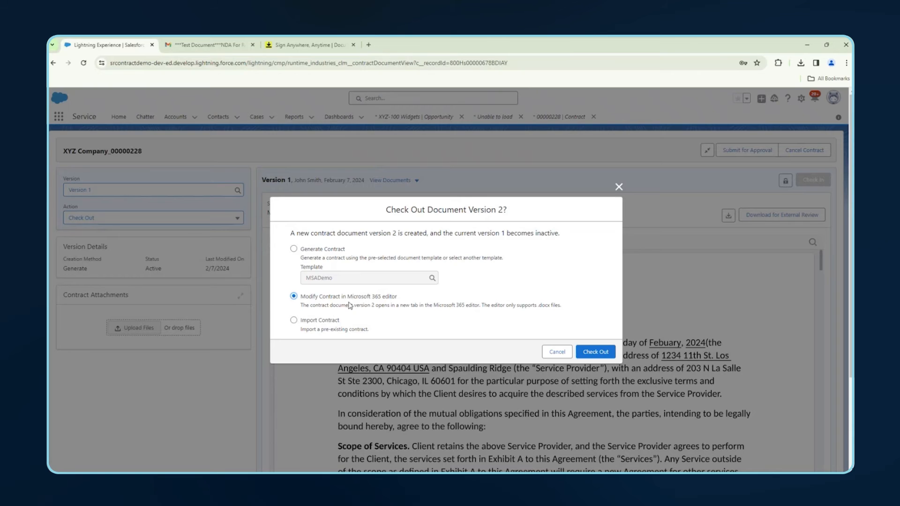
left_click(587, 353)
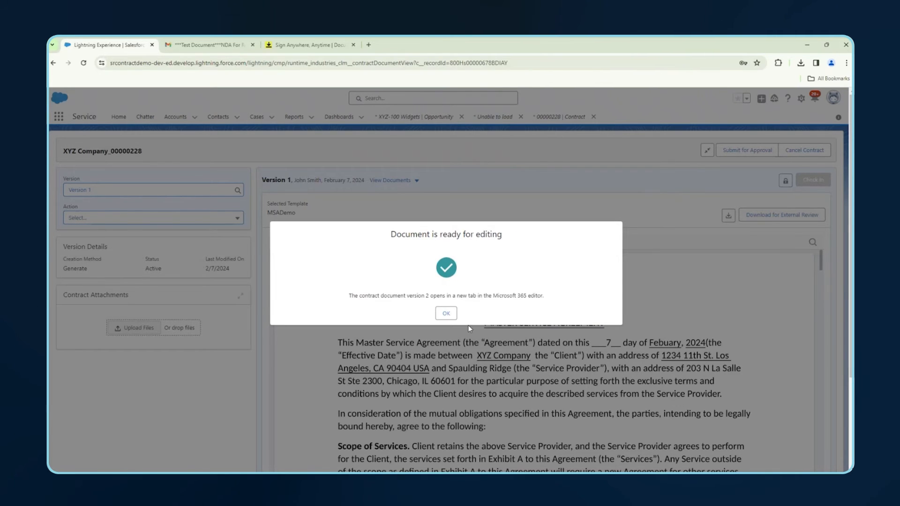
left_click(446, 314)
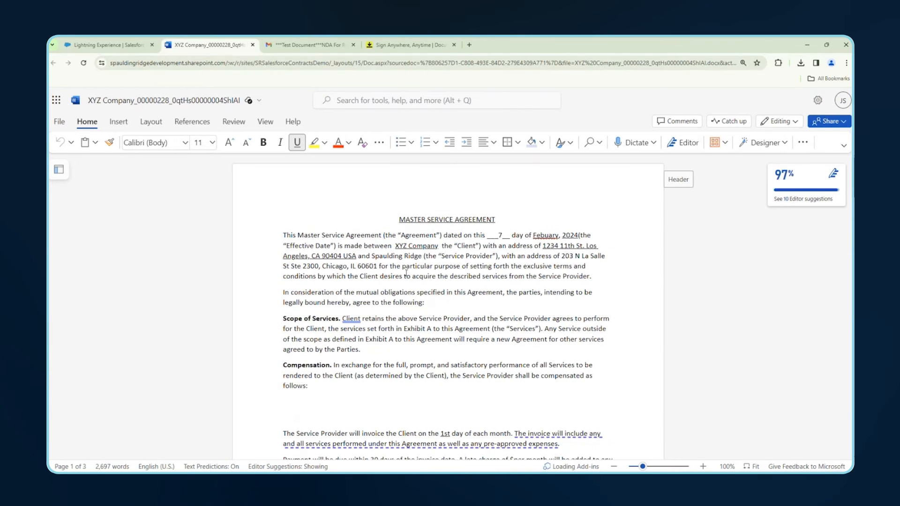
Turn on Track Changes for everyone in the Master Service Agreement.
left_click(234, 124)
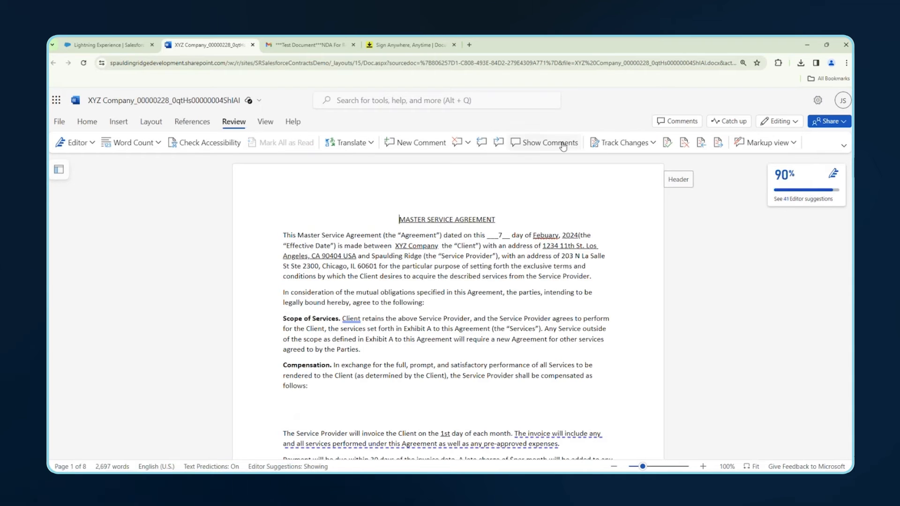
left_click(604, 144)
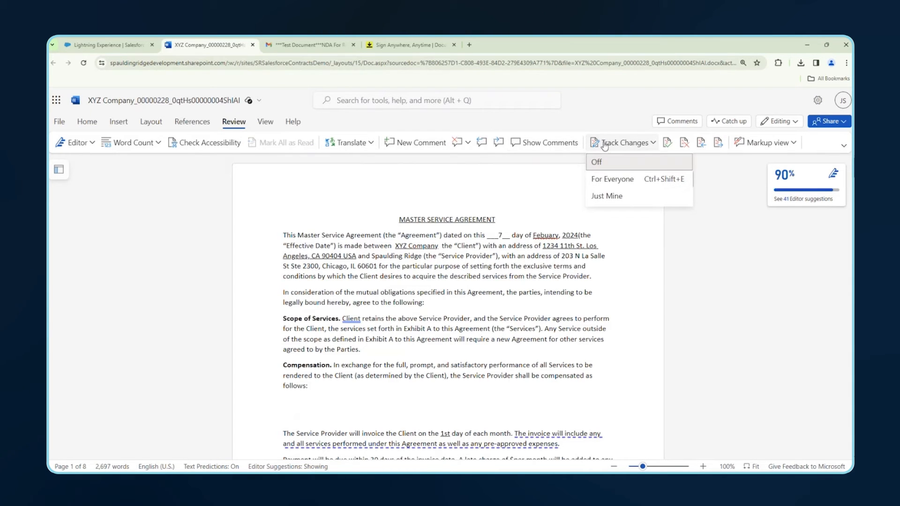
left_click(603, 180)
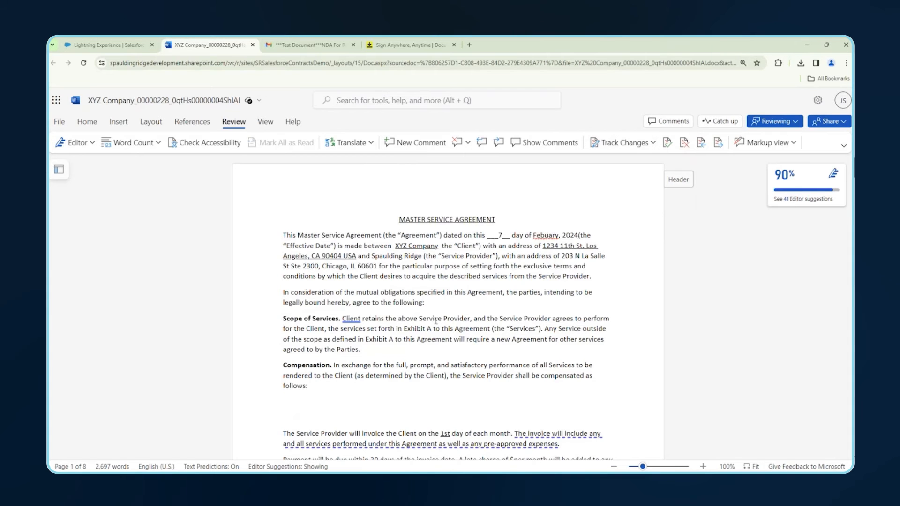
Replace the day of the agreement date in the opening paragraph with 8.
scroll(399, 344, "down", 2)
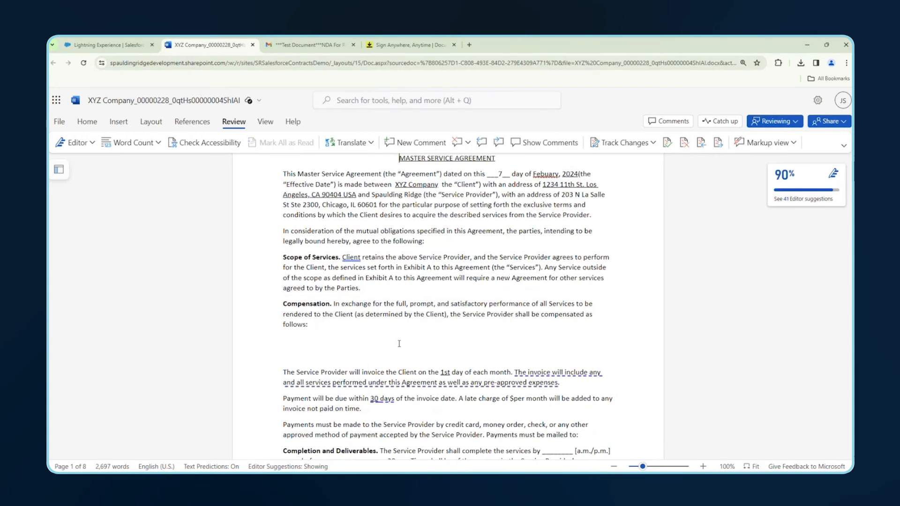
scroll(464, 283, "up", 2)
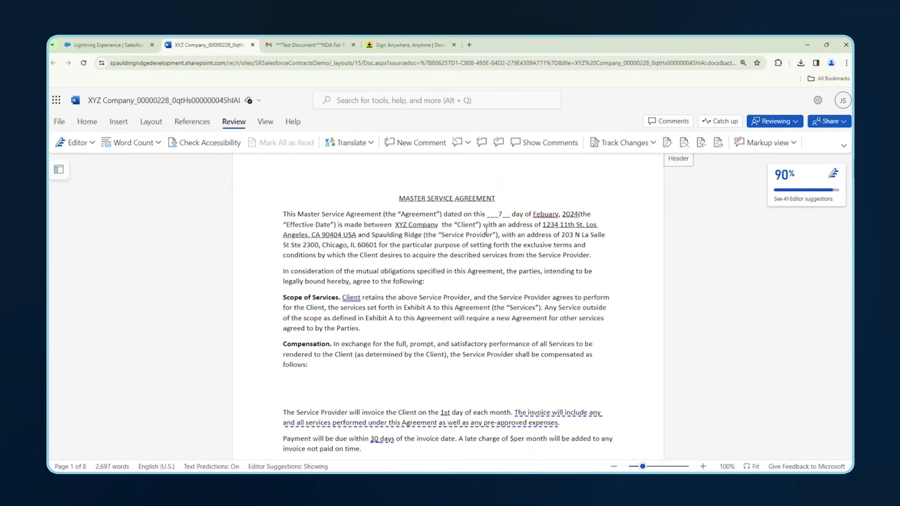
left_click_drag(505, 213, 500, 216)
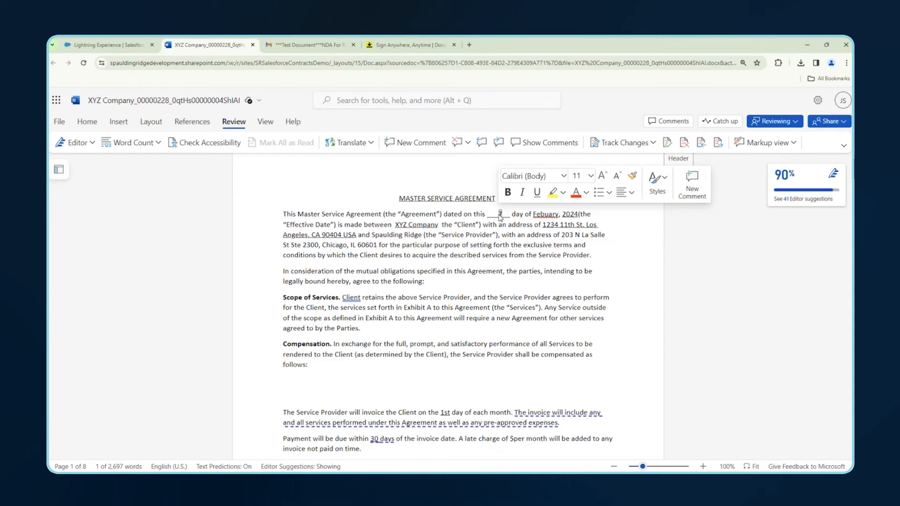
type("8")
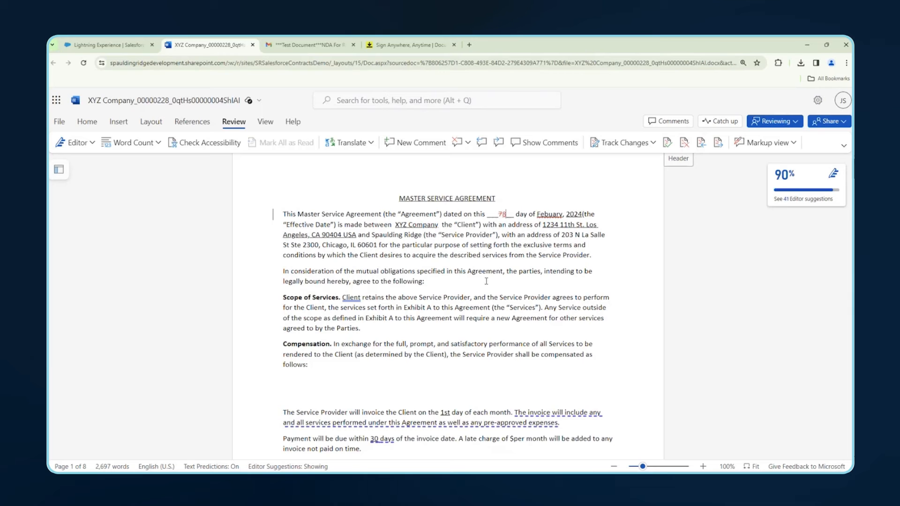
Open the Salesforce Contracts Connector for Word add-in, allow its sign-in window and sign in with the Microsoft account.
scroll(488, 313, "down", 2)
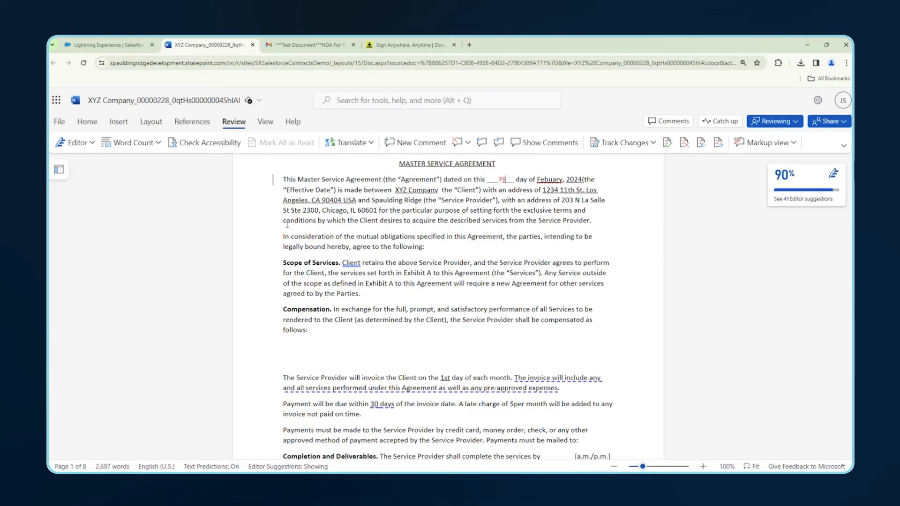
left_click(89, 123)
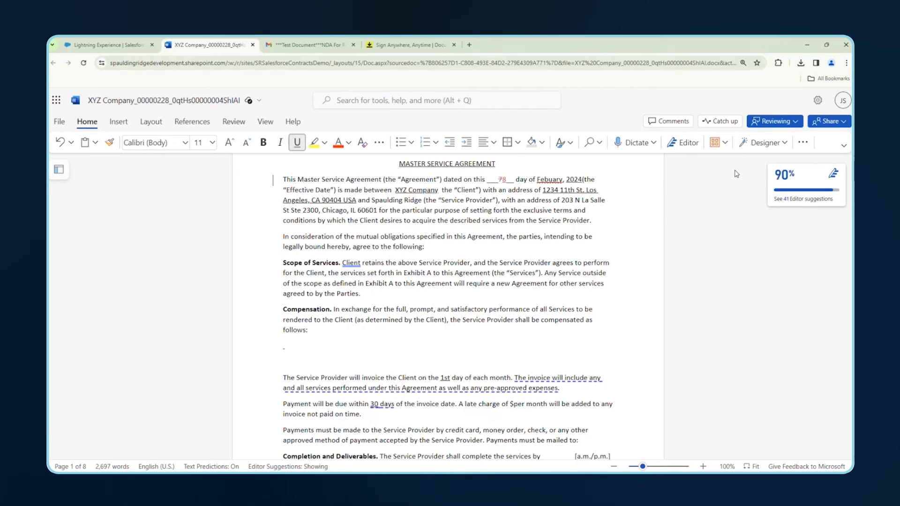
left_click(802, 142)
left_click(777, 318)
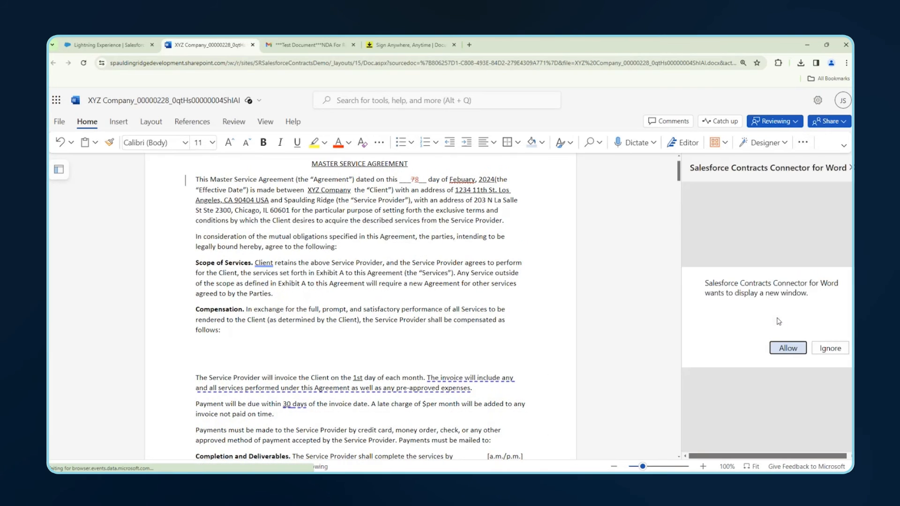
left_click(787, 348)
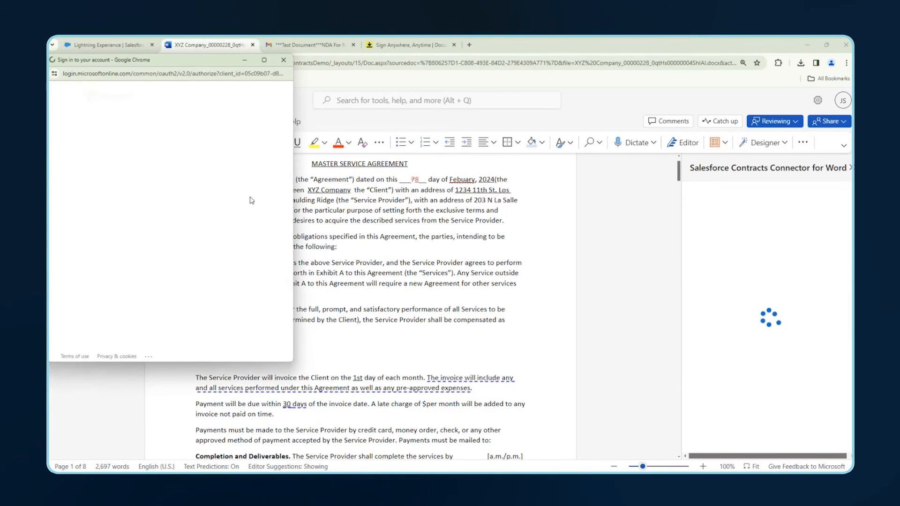
left_click(159, 140)
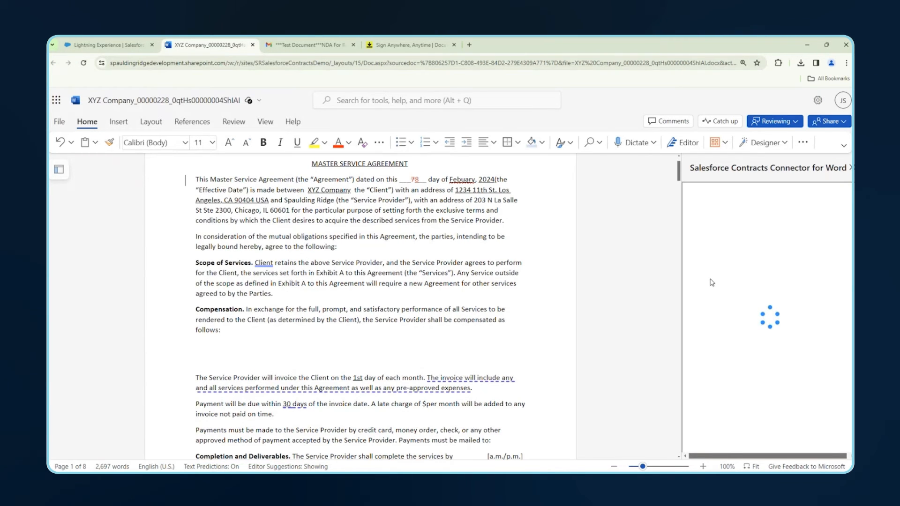
Search the clause library for Exclusions and insert that clause into the blank space below the Compensation paragraph.
left_click(717, 252)
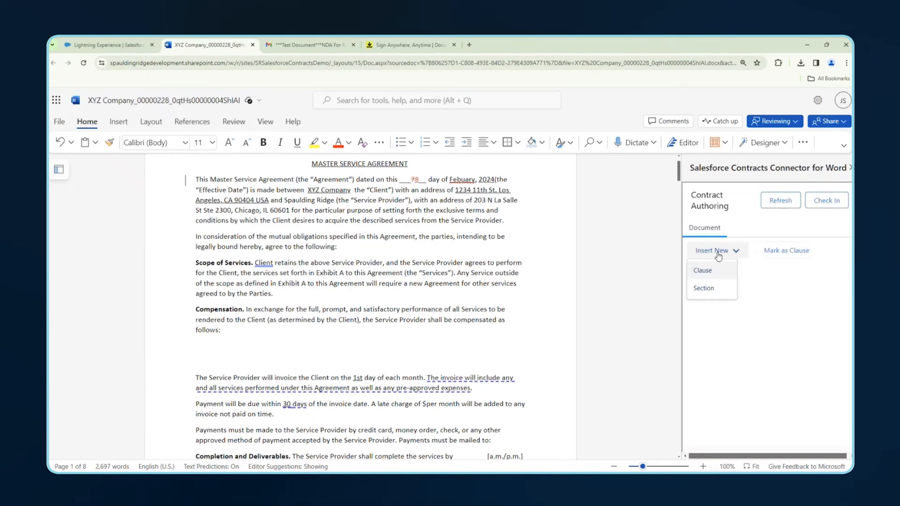
left_click(706, 275)
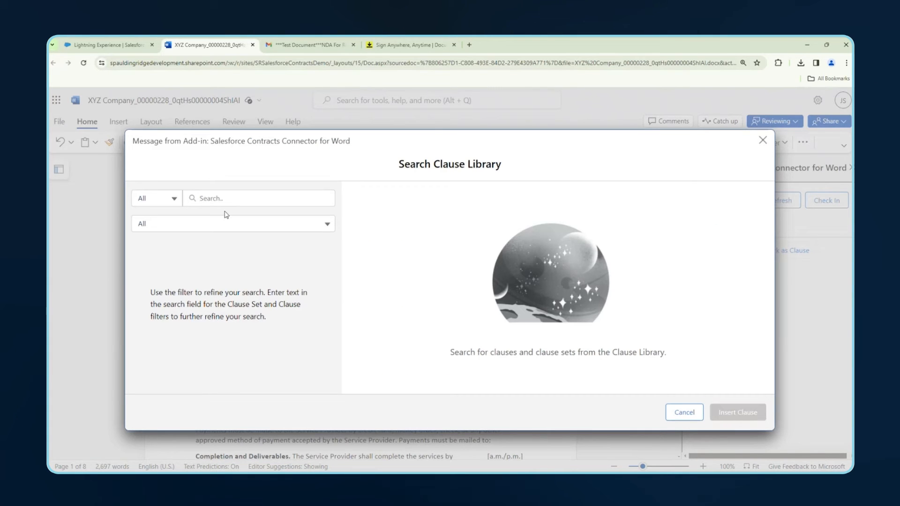
left_click(219, 199)
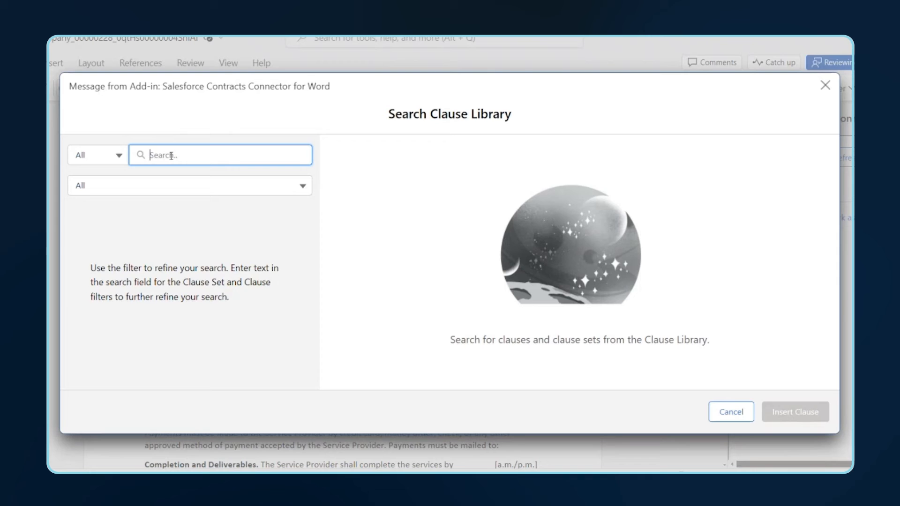
type("Exclusions")
key("Return")
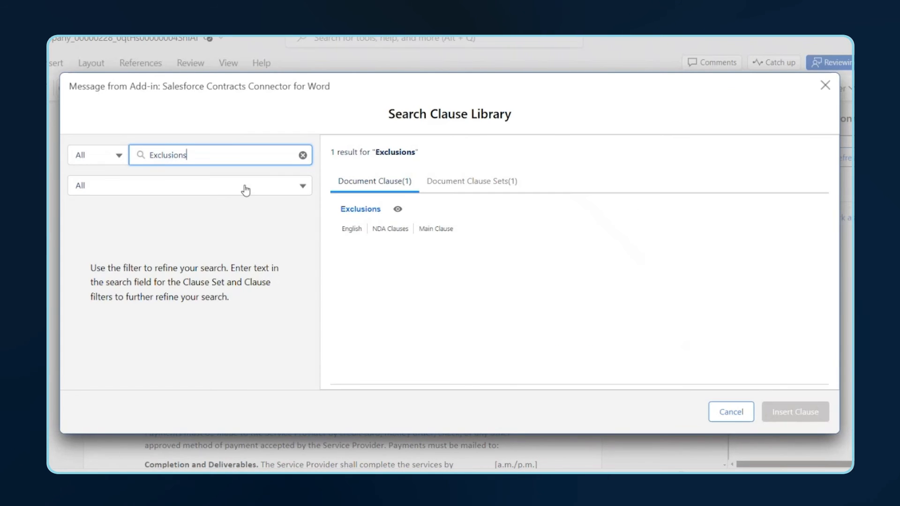
left_click(341, 211)
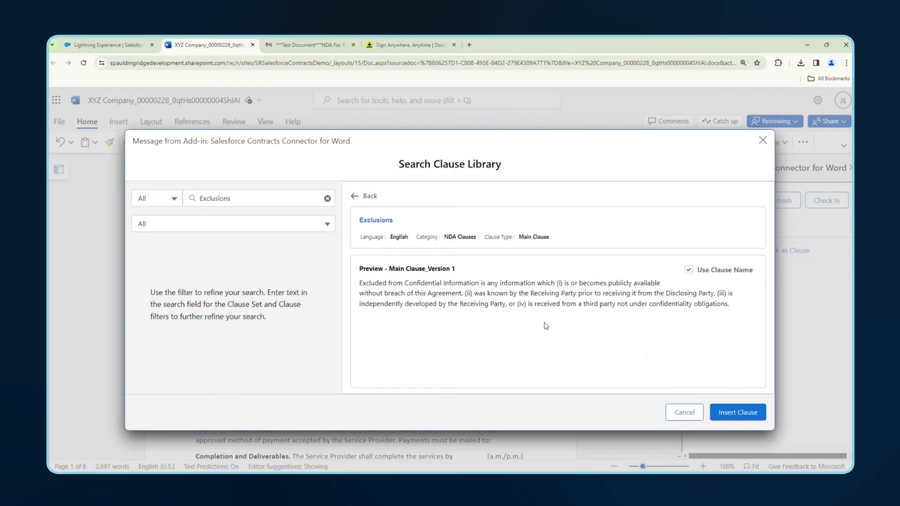
left_click(715, 415)
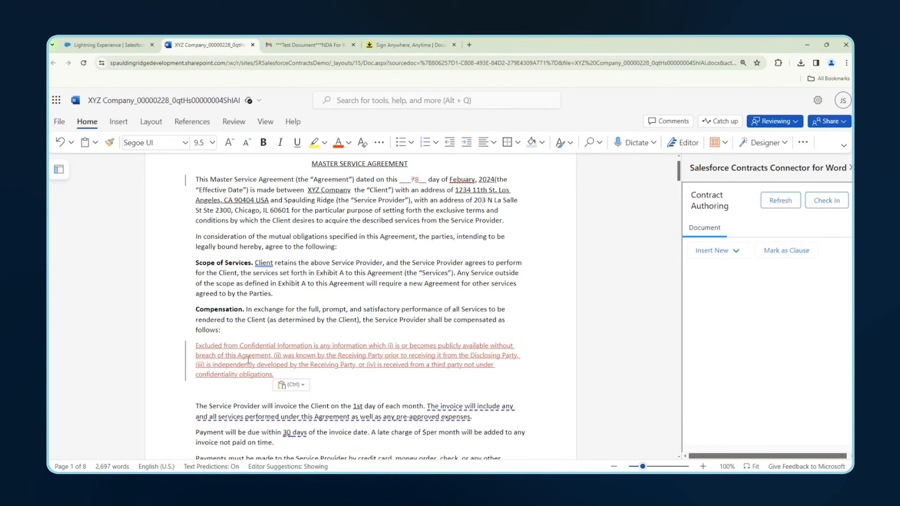
left_click(211, 392)
left_click(251, 386)
left_click(219, 400)
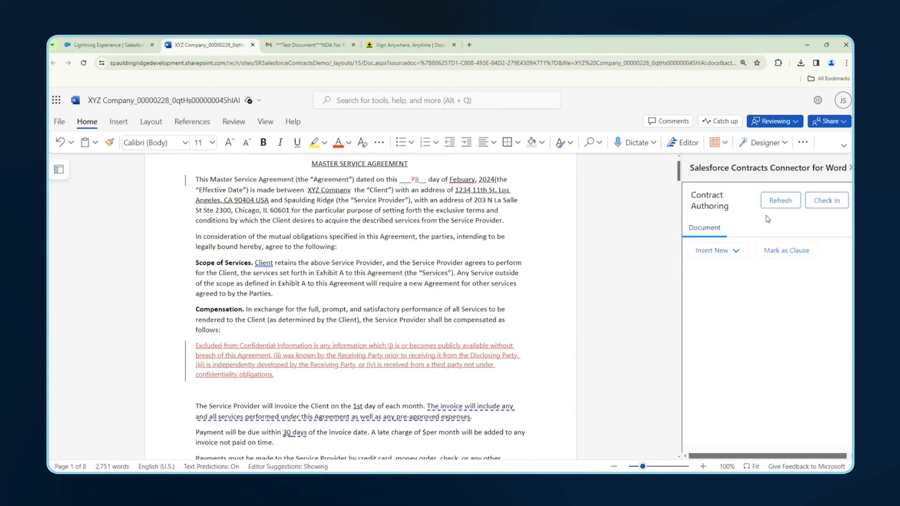
Check in contract document version 2 to Salesforce from the Word add-in.
left_click(815, 205)
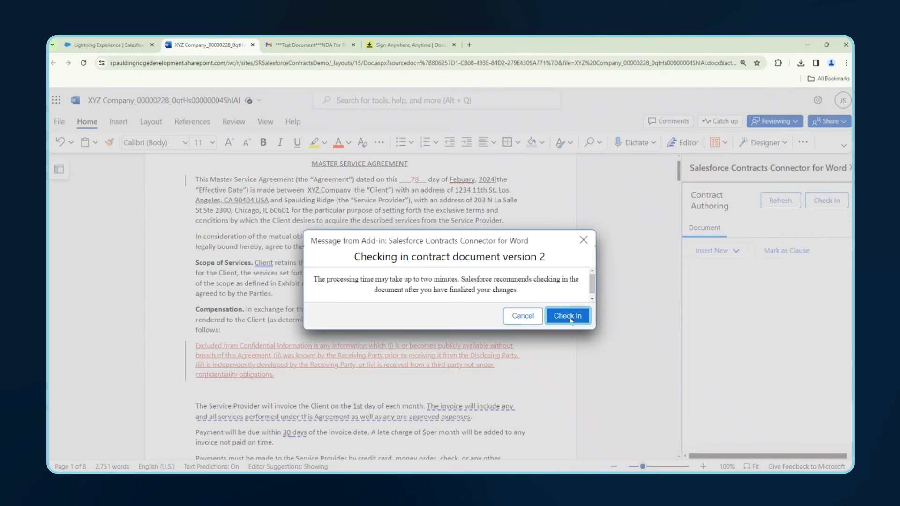
left_click(570, 318)
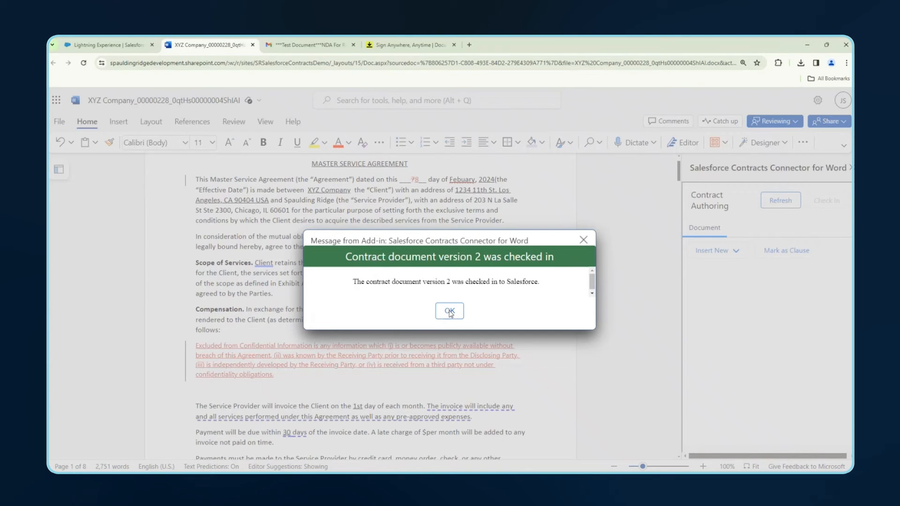
left_click(449, 311)
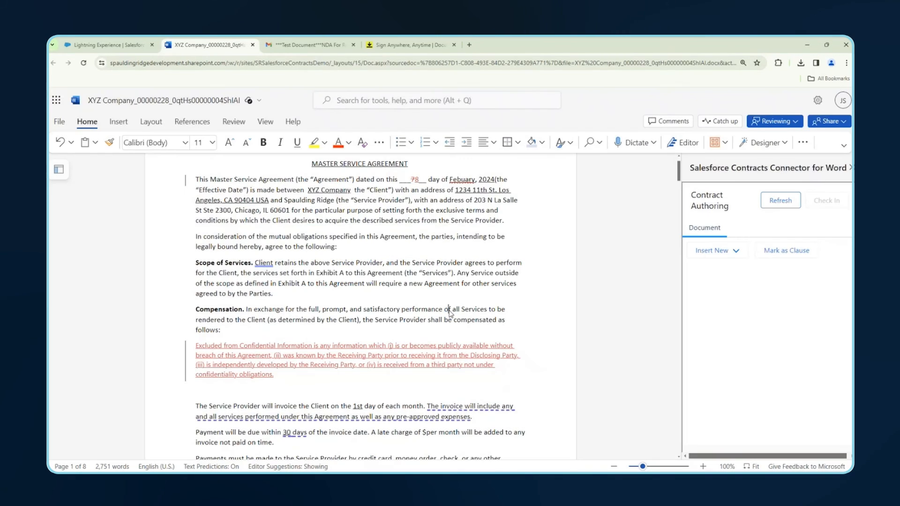
Switch back to Salesforce, reload the contract document, and review version 2's tracked date change and inserted Exclusions clause.
left_click(116, 40)
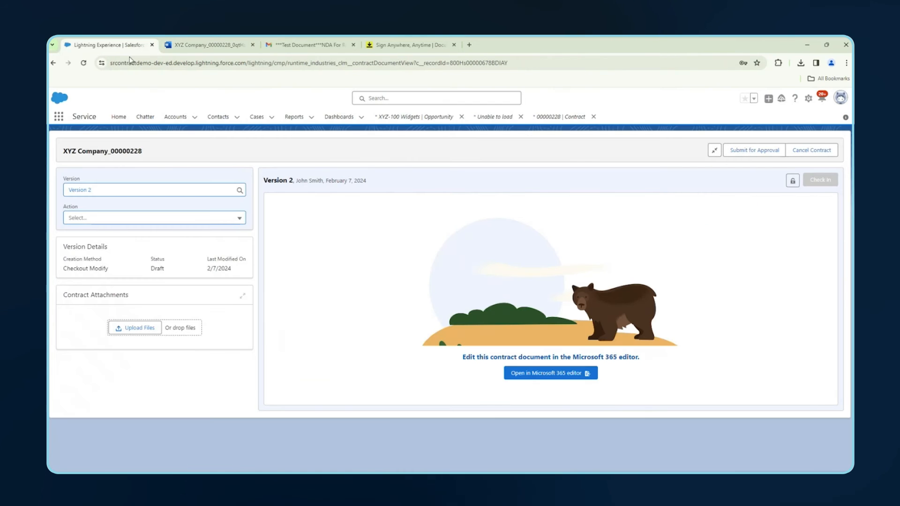
left_click(83, 64)
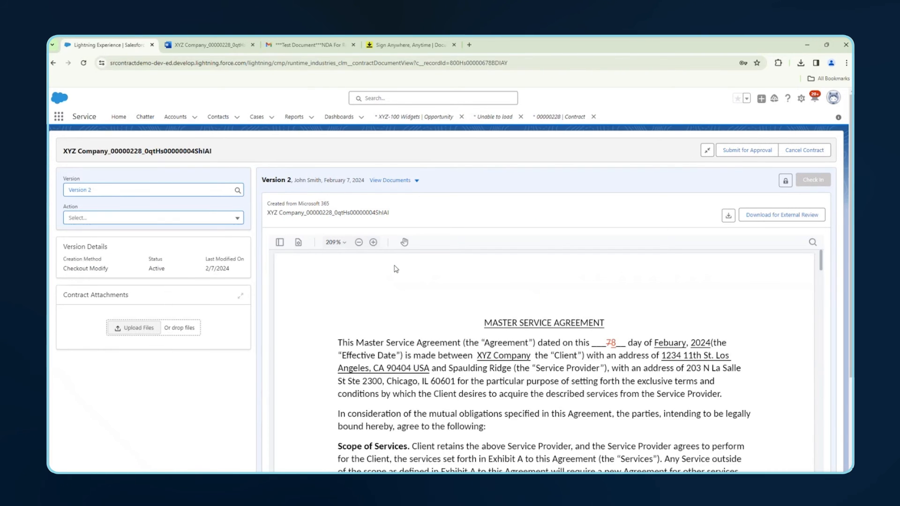
scroll(572, 385, "down", 2)
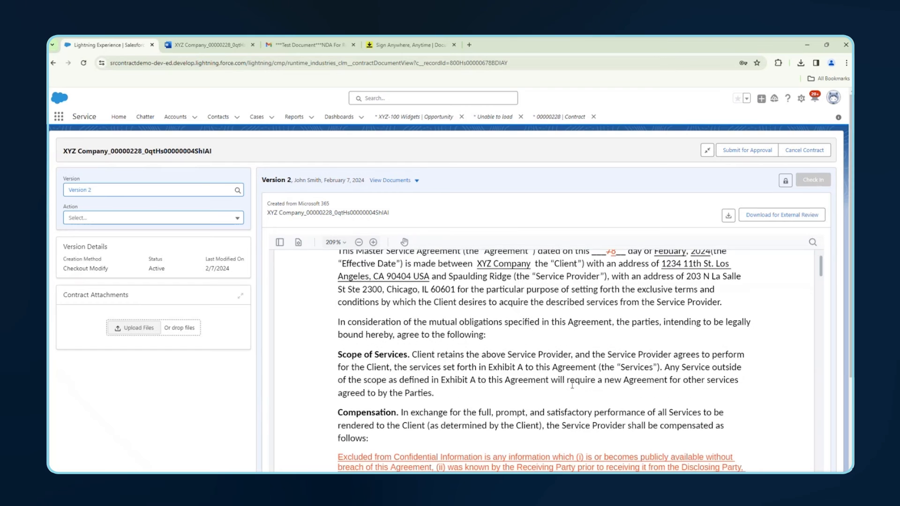
scroll(579, 390, "up", 1)
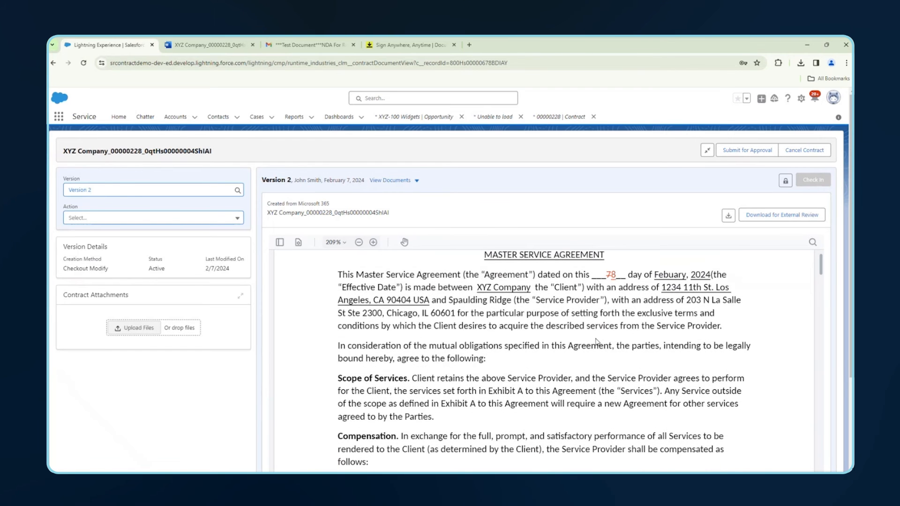
scroll(596, 341, "down", 2)
scroll(484, 368, "down", 1)
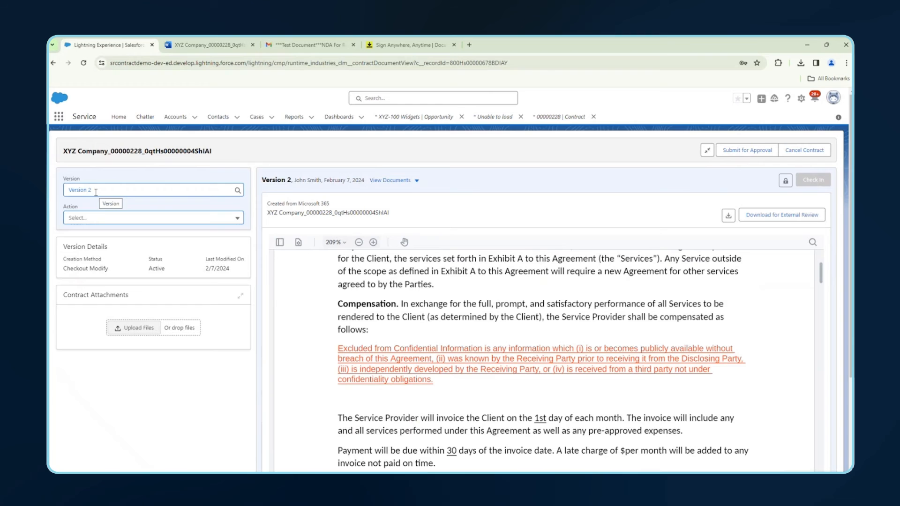
Submit version 2 of the contract document for approval and check the status and history on the contract record.
scroll(455, 343, "up", 4)
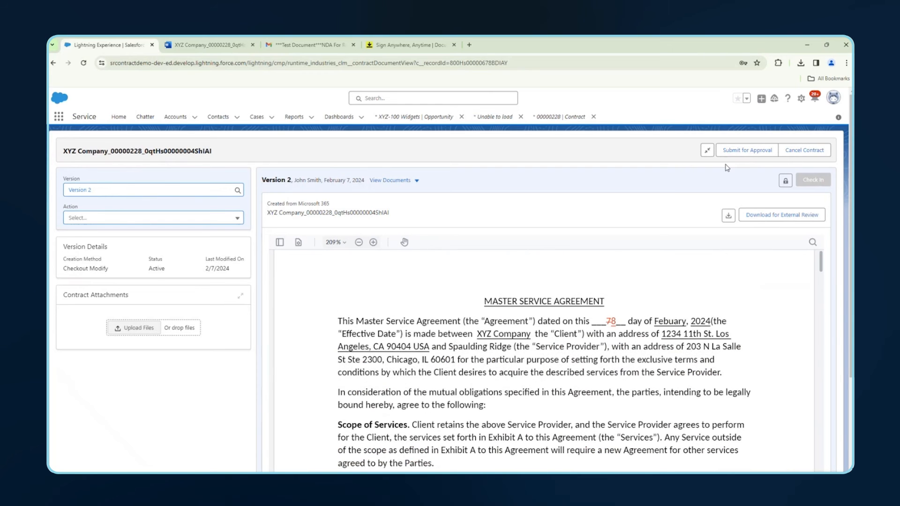
left_click(732, 152)
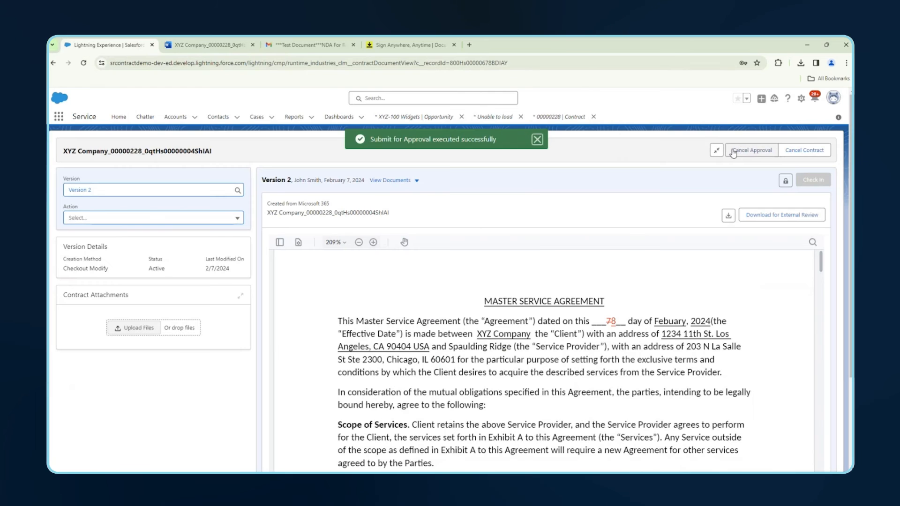
left_click(537, 140)
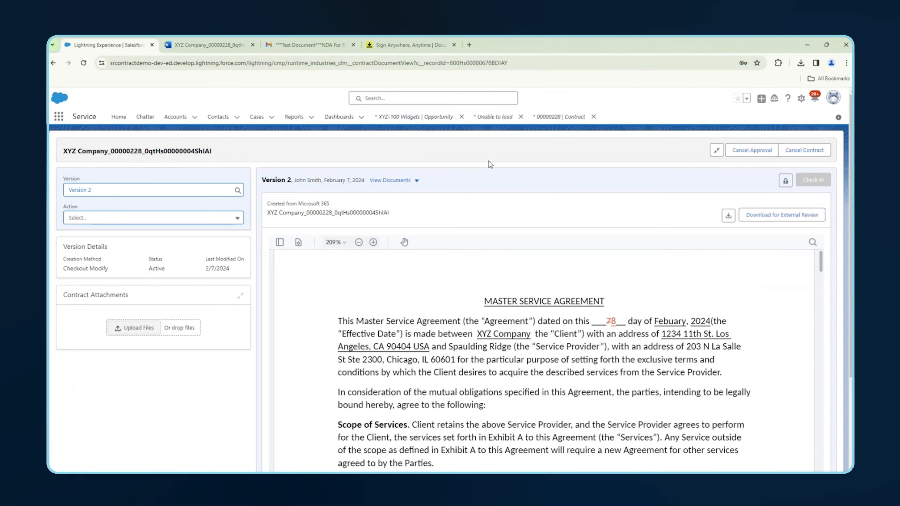
left_click(550, 121)
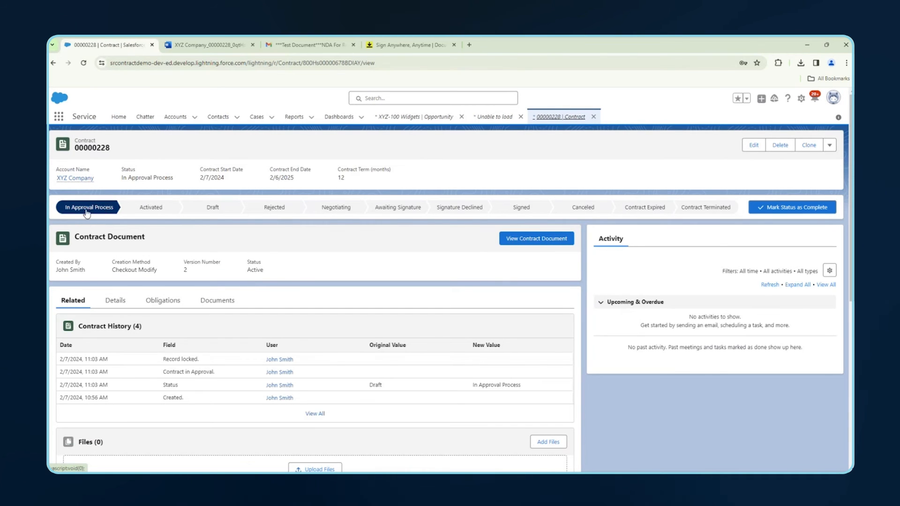
scroll(185, 331, "down", 5)
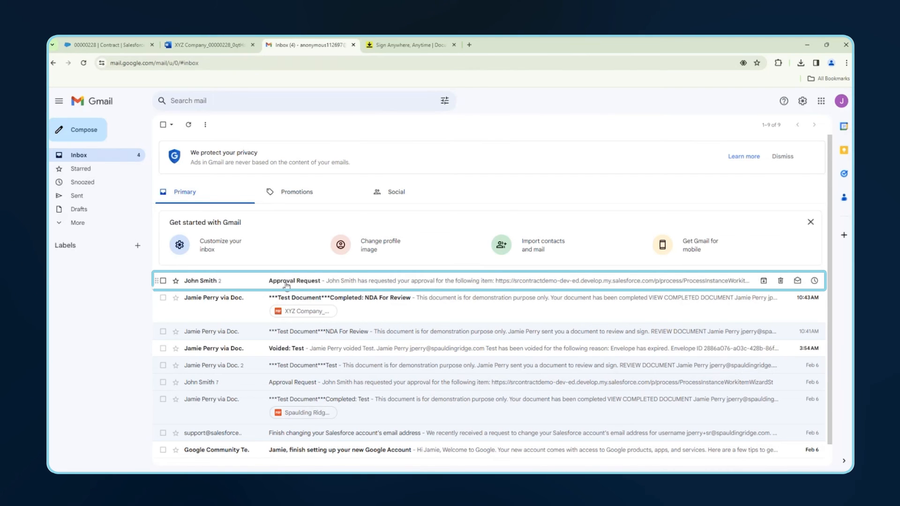
Approve the contract without comments through the newest link in Gmail's Approval Request email, and check the contract record's history in Salesforce.
left_click(287, 281)
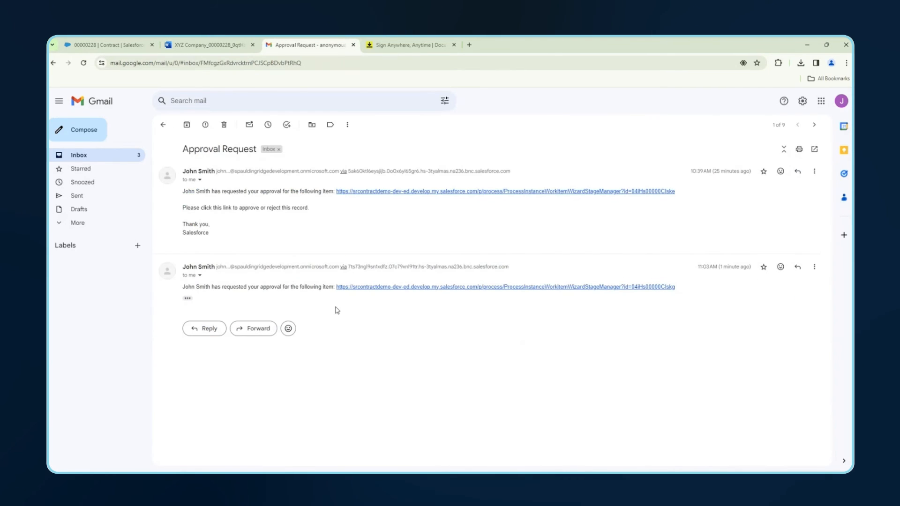
left_click(362, 287)
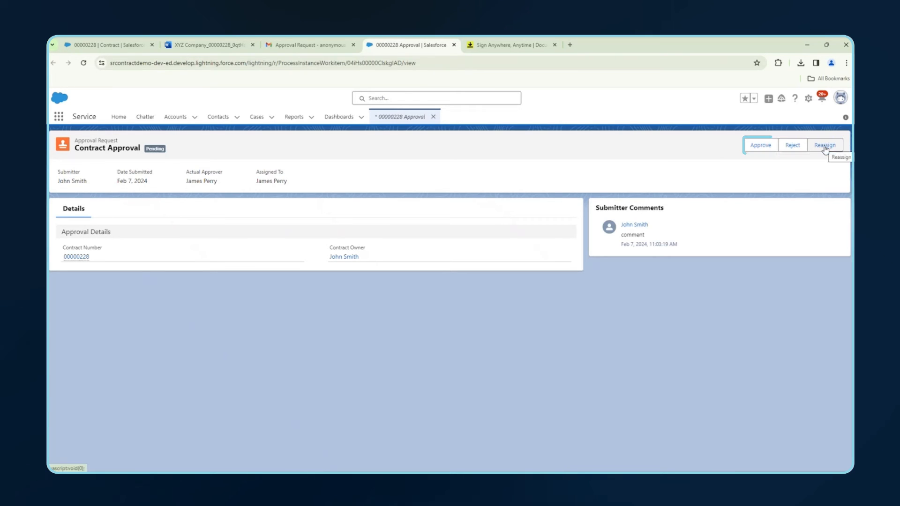
left_click(765, 148)
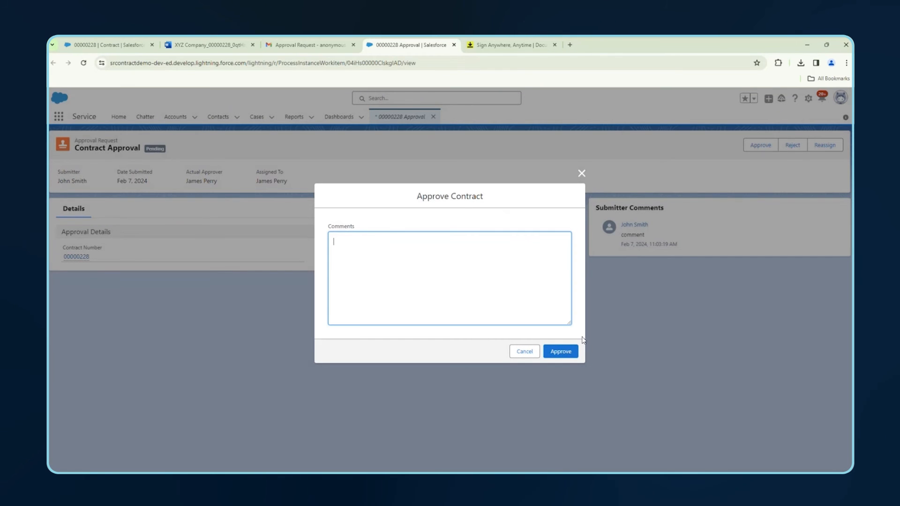
left_click(565, 352)
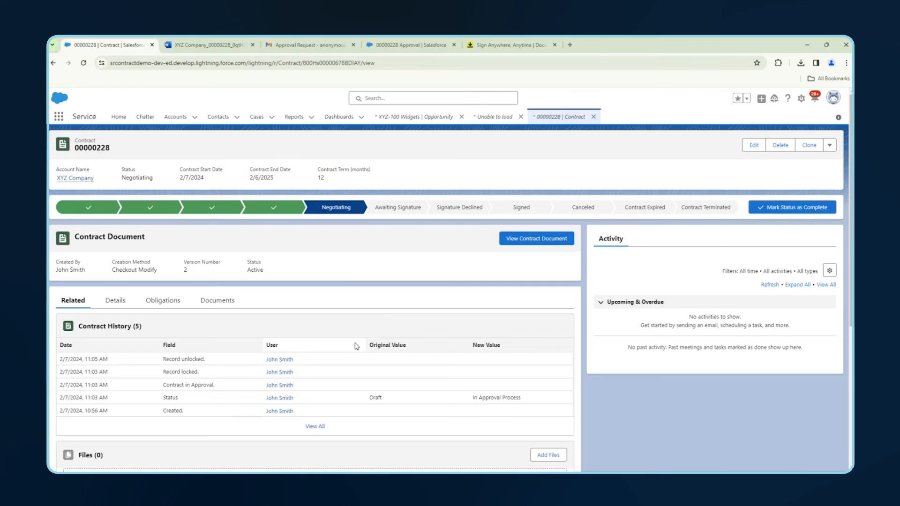
scroll(349, 339, "down", 5)
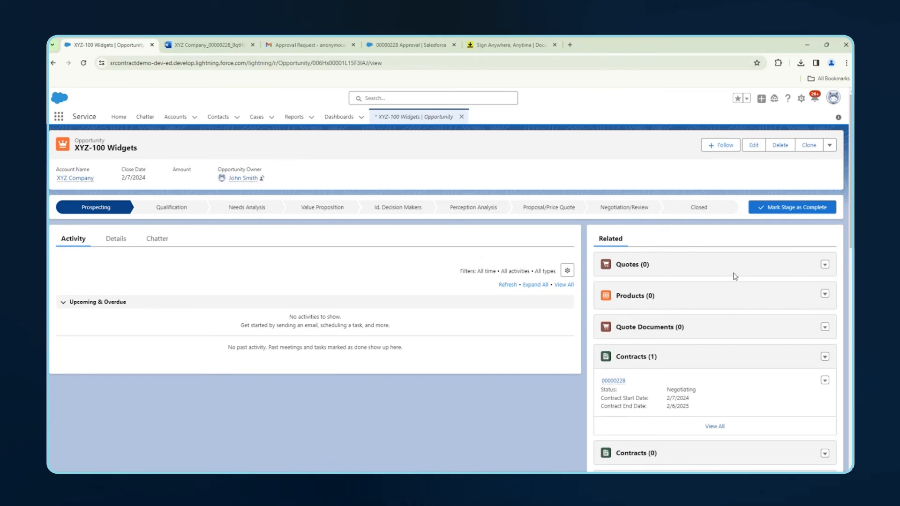
Add a quote to the XYZ-100 Widgets opportunity and create another contract from the opportunity.
left_click(823, 265)
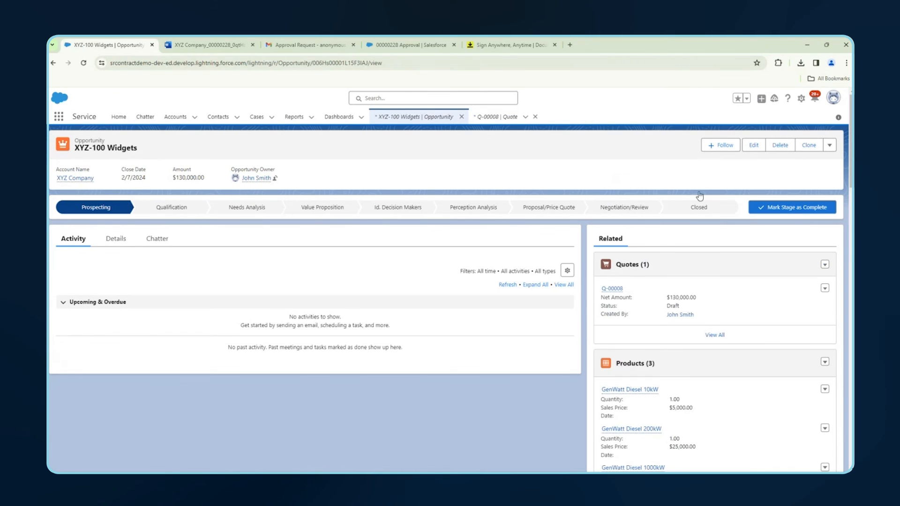
left_click(830, 145)
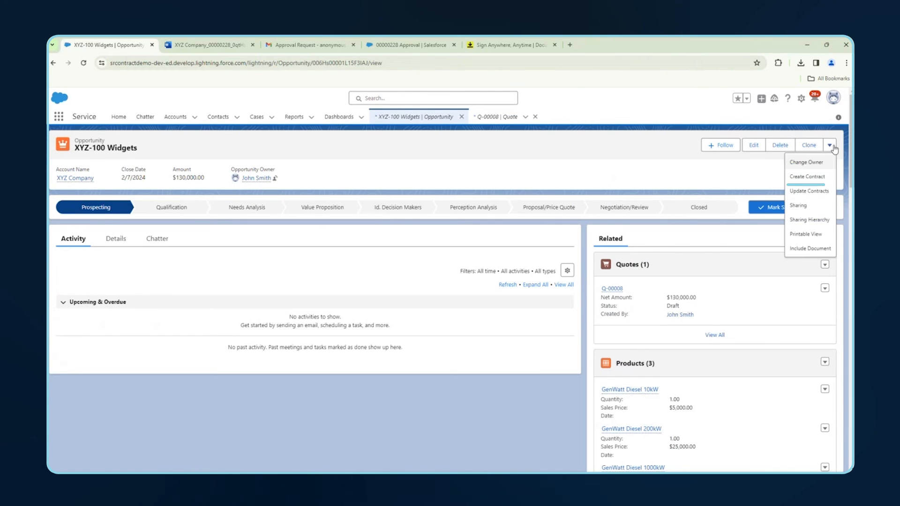
left_click(806, 177)
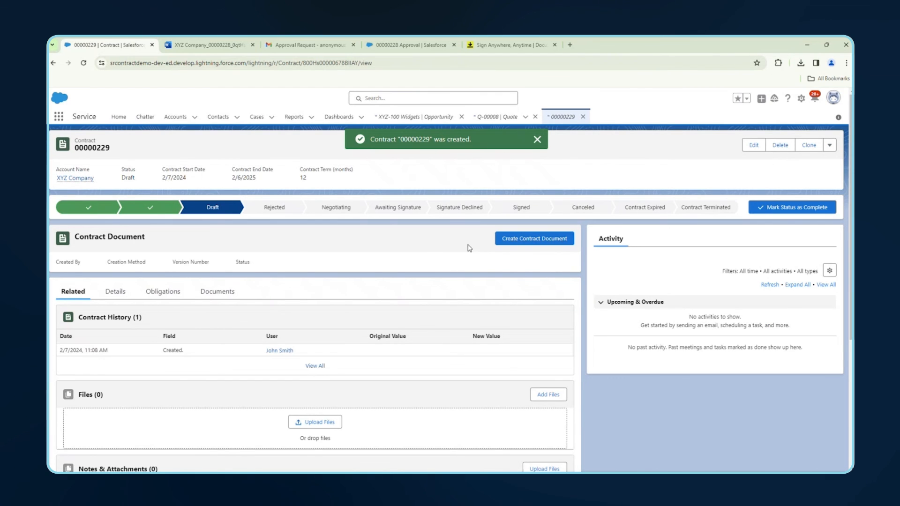
Generate the new contract's document from the Quote Contract template and reload the page to load it.
left_click(521, 242)
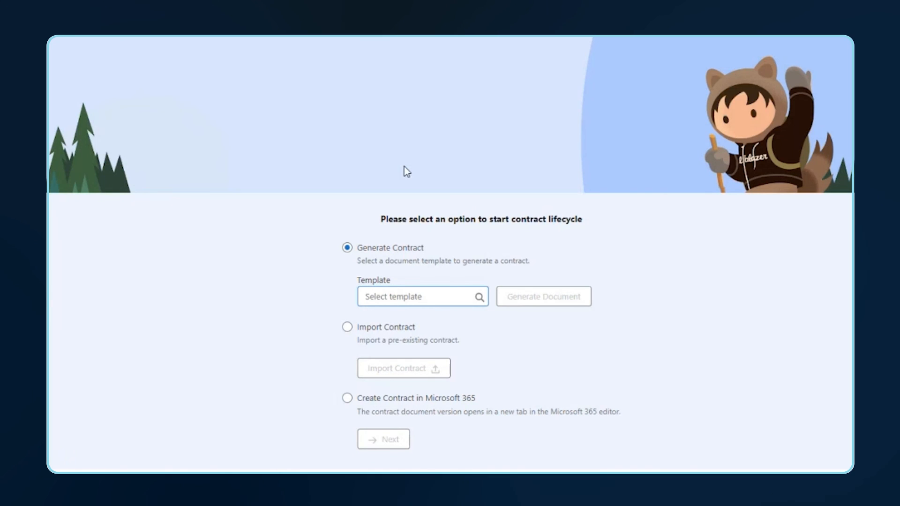
left_click(387, 296)
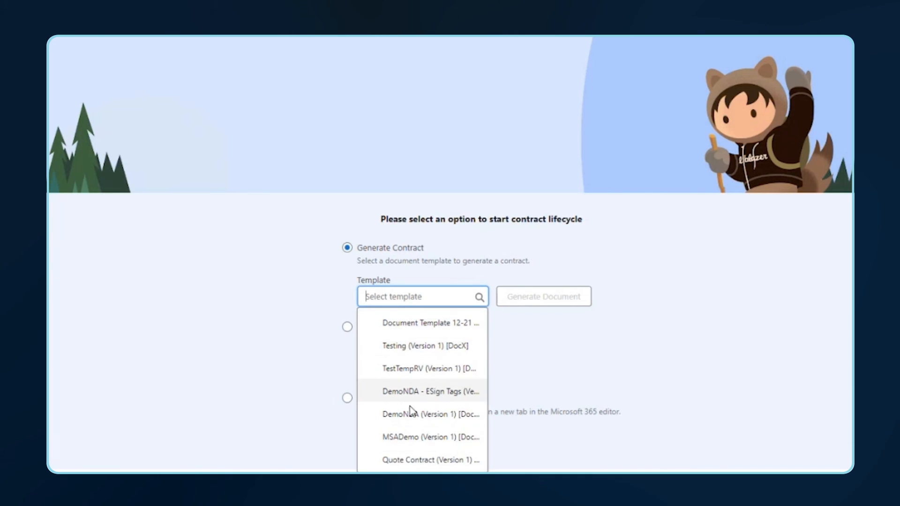
left_click(412, 460)
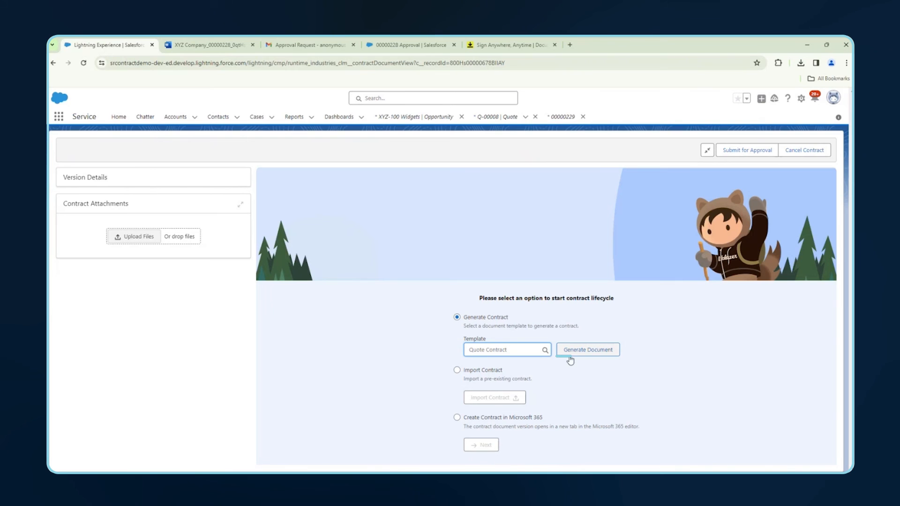
left_click(573, 352)
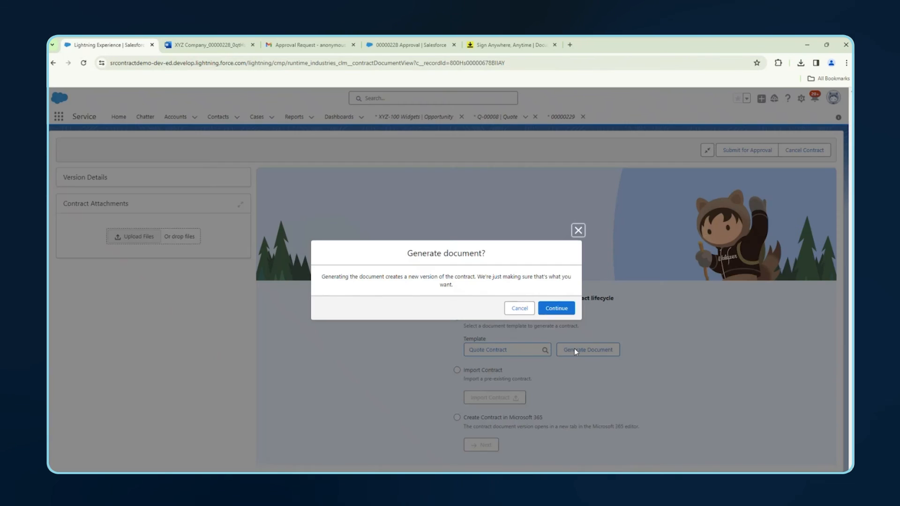
left_click(561, 309)
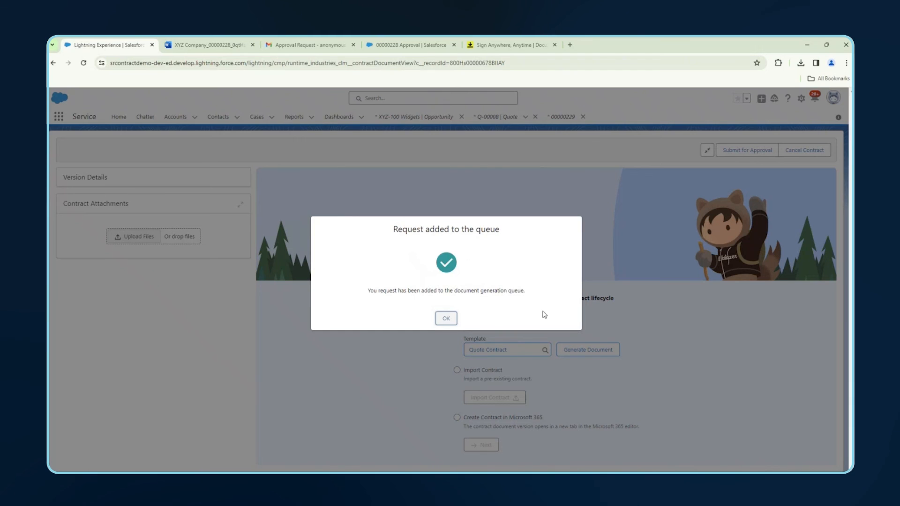
left_click(445, 317)
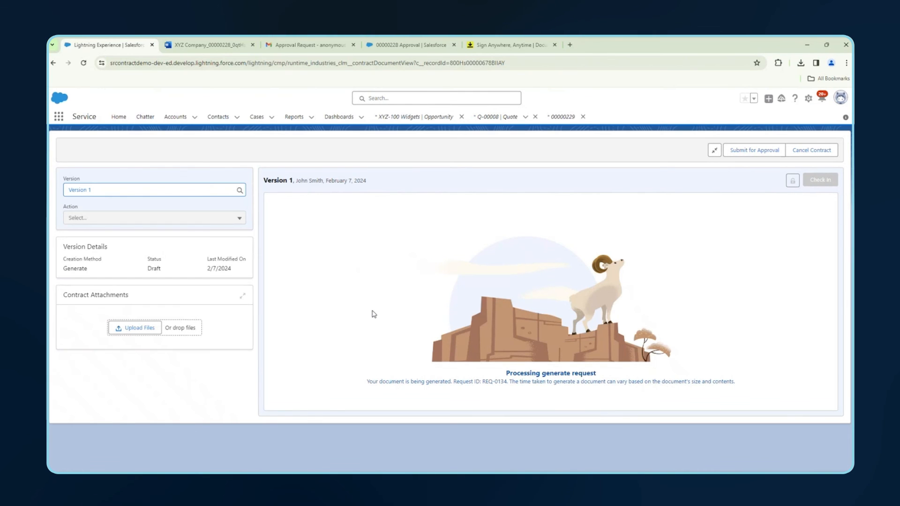
left_click(84, 63)
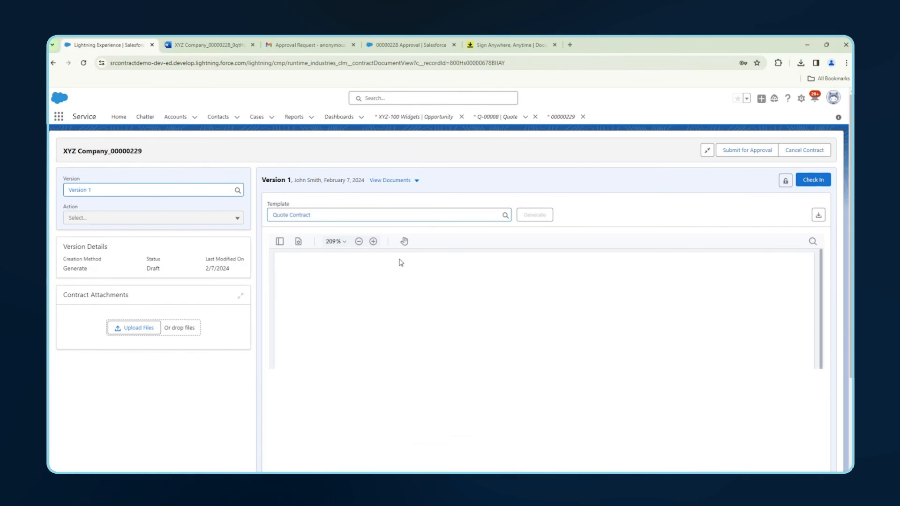
Review the generated quote document's billing and shipping details, product lines, quote total and notes.
scroll(428, 263, "down", 2)
scroll(428, 267, "down", 1)
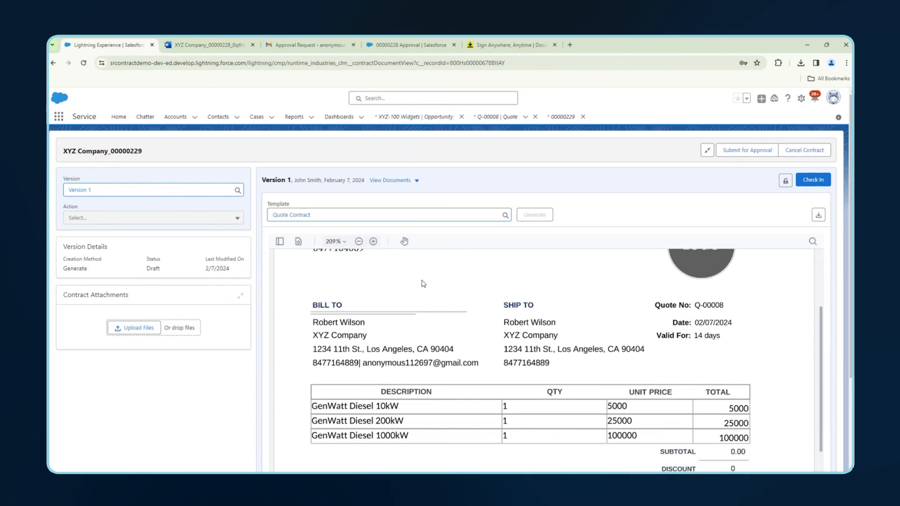
scroll(419, 290, "down", 1)
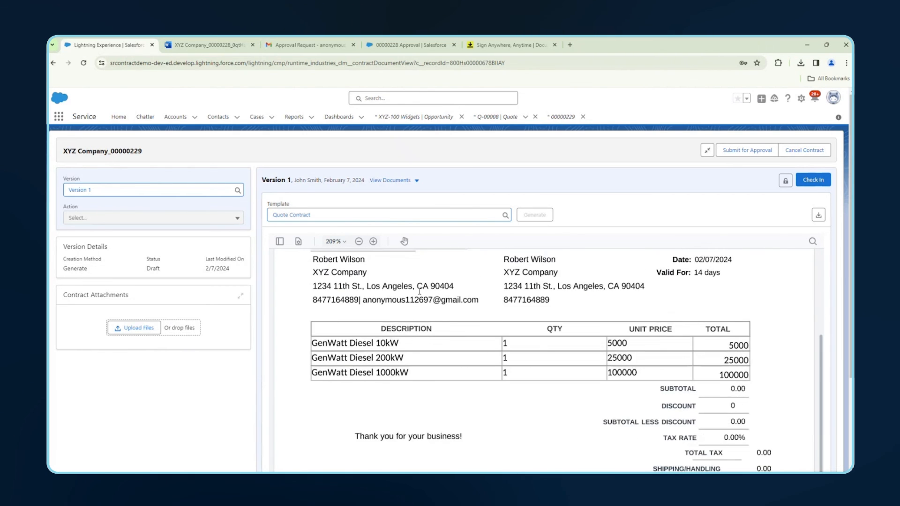
scroll(419, 291, "up", 1)
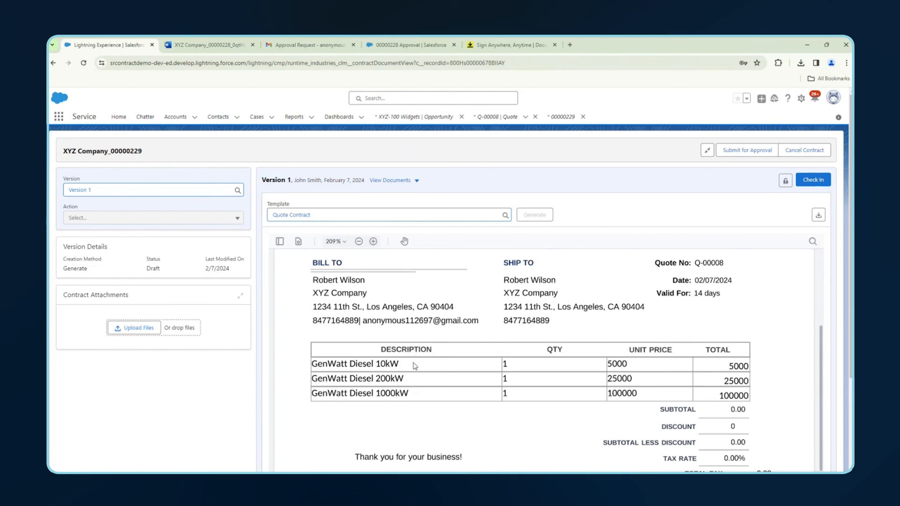
scroll(414, 365, "down", 4)
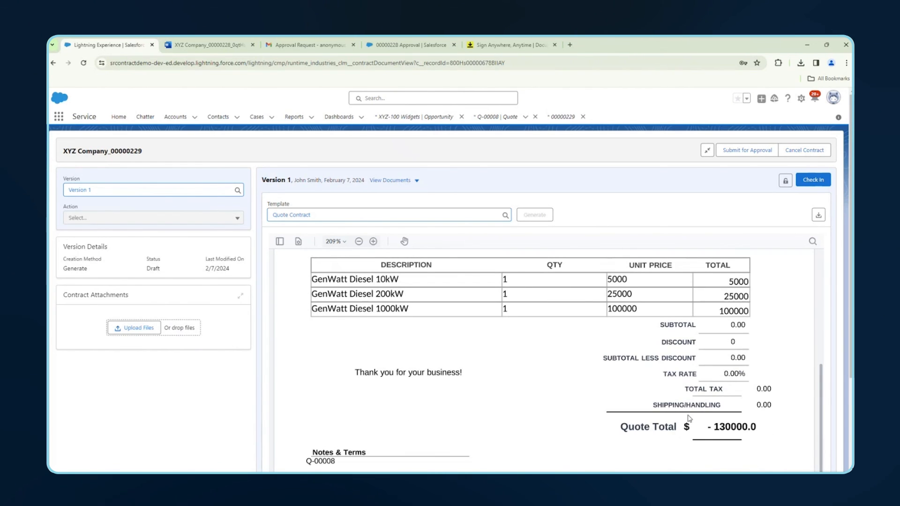
scroll(665, 398, "down", 2)
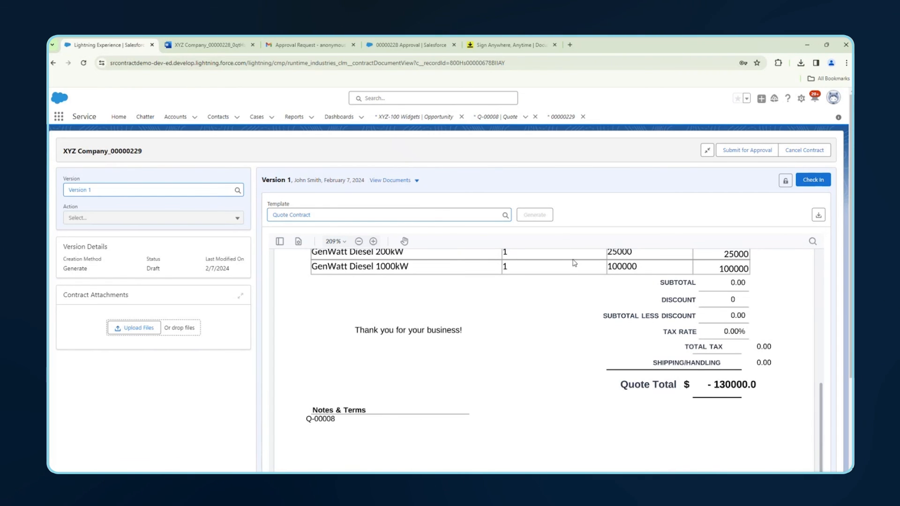
scroll(573, 261, "up", 6)
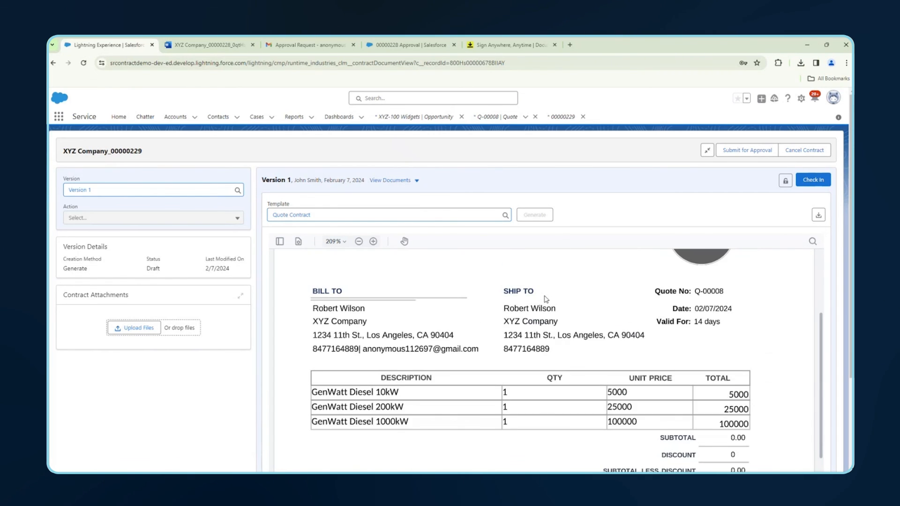
Check in version 1 of the quote contract document and submit it for approval.
left_click(807, 182)
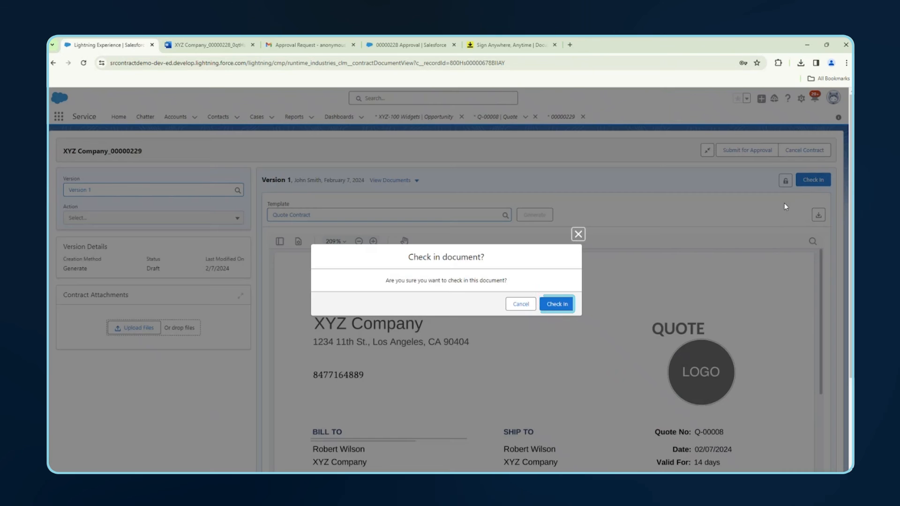
left_click(565, 305)
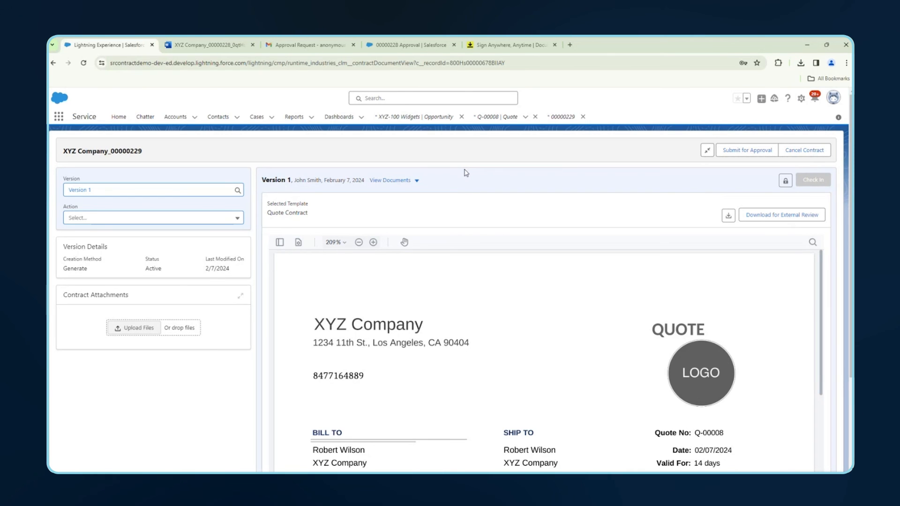
left_click(738, 156)
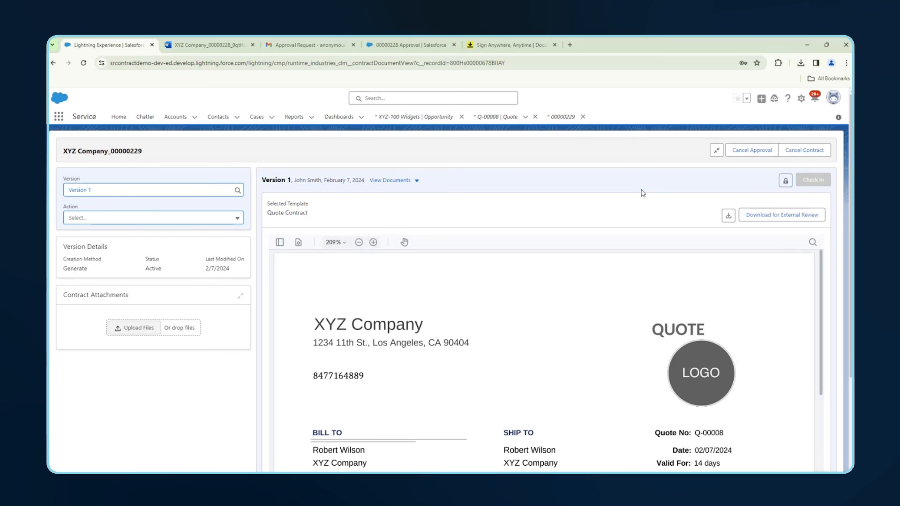
Open the XYZ Company account and review its related opportunity, quote and contracts.
left_click(181, 117)
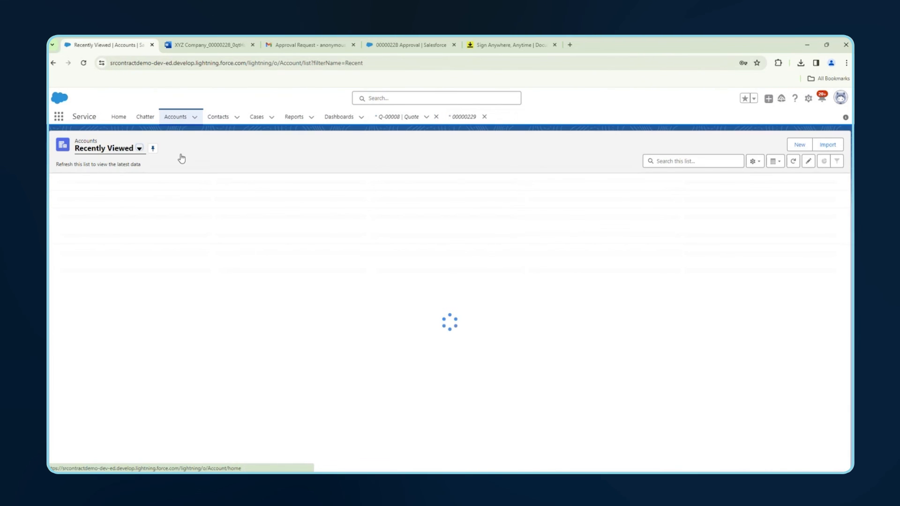
left_click(112, 196)
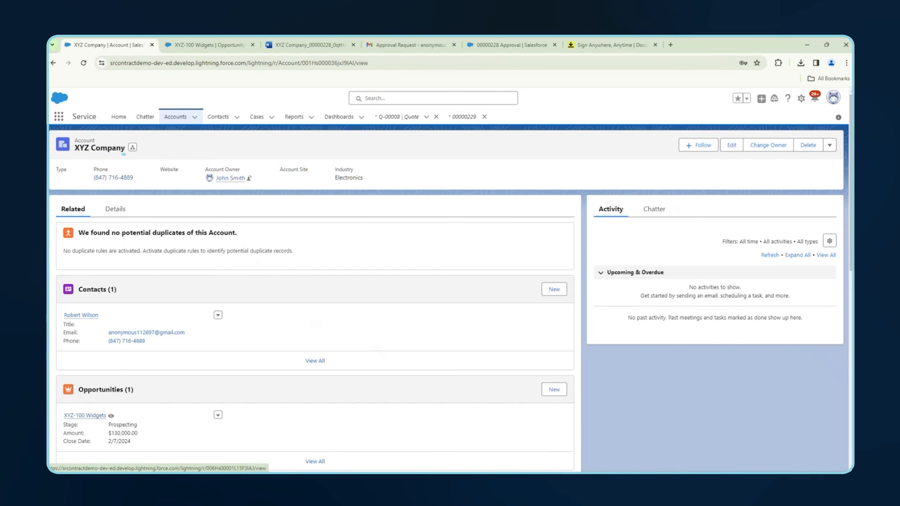
scroll(265, 336, "down", 4)
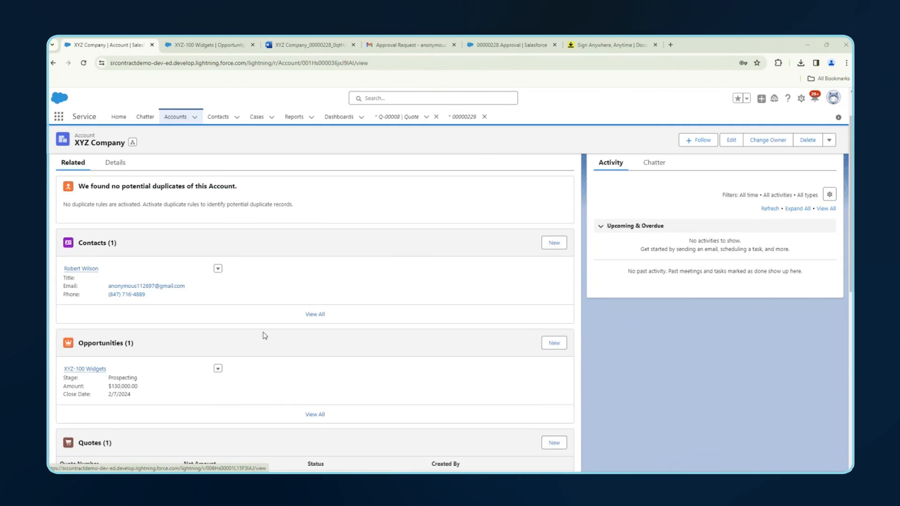
scroll(265, 336, "down", 3)
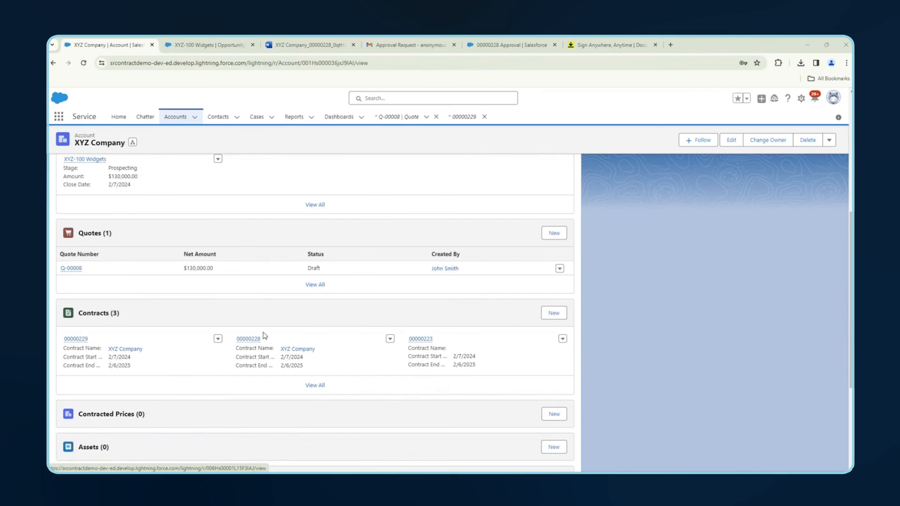
scroll(265, 335, "down", 1)
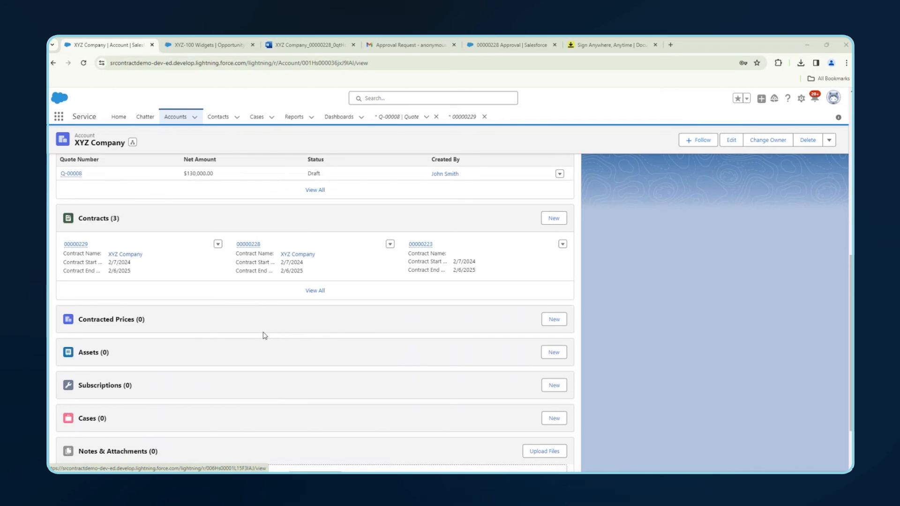
Switch to the XYZ-100 Widgets opportunity and inspect its related contracts, previewing the newer contract's details.
left_click(210, 45)
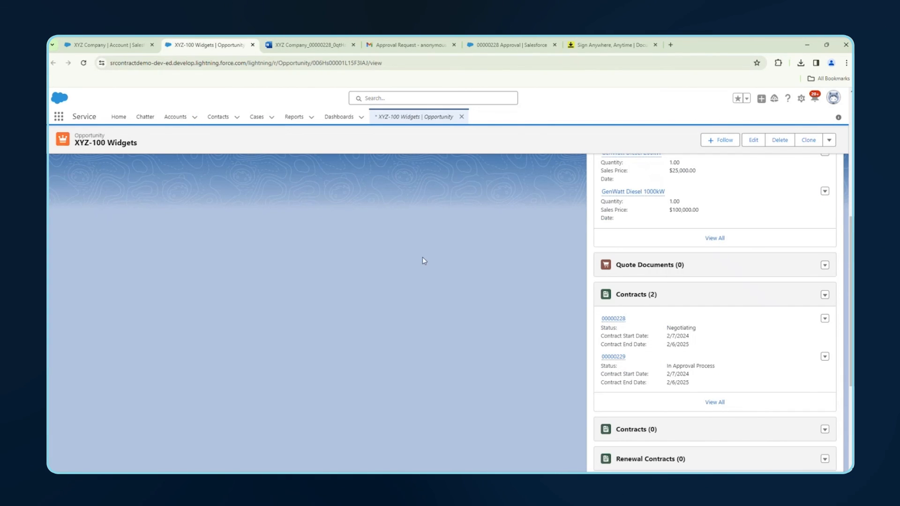
scroll(627, 330, "down", 1)
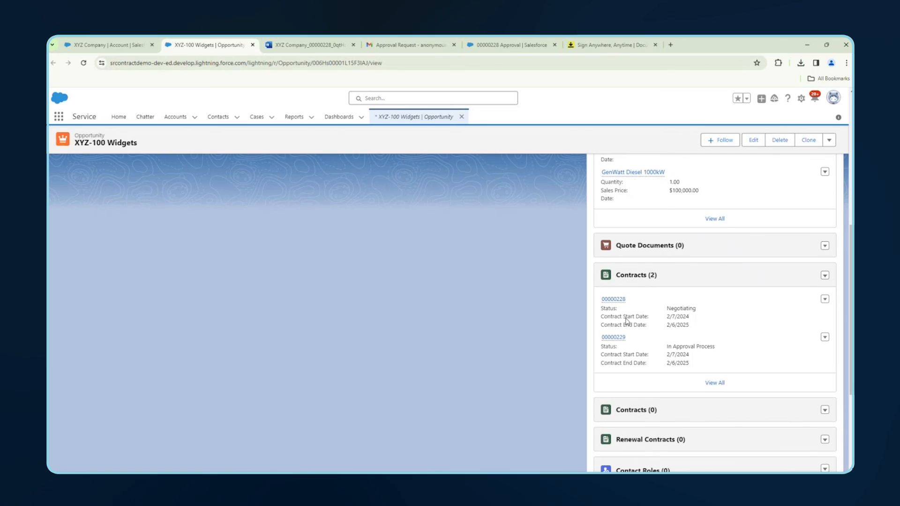
mouse_move(614, 338)
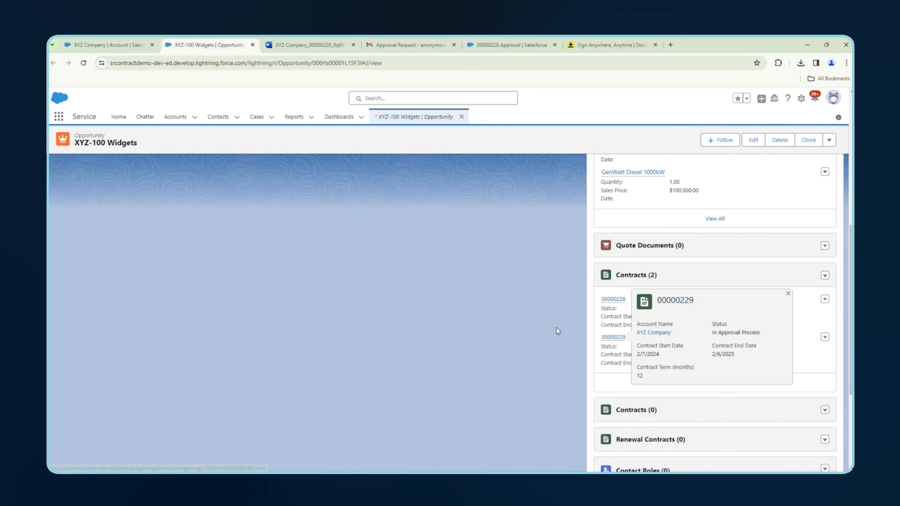